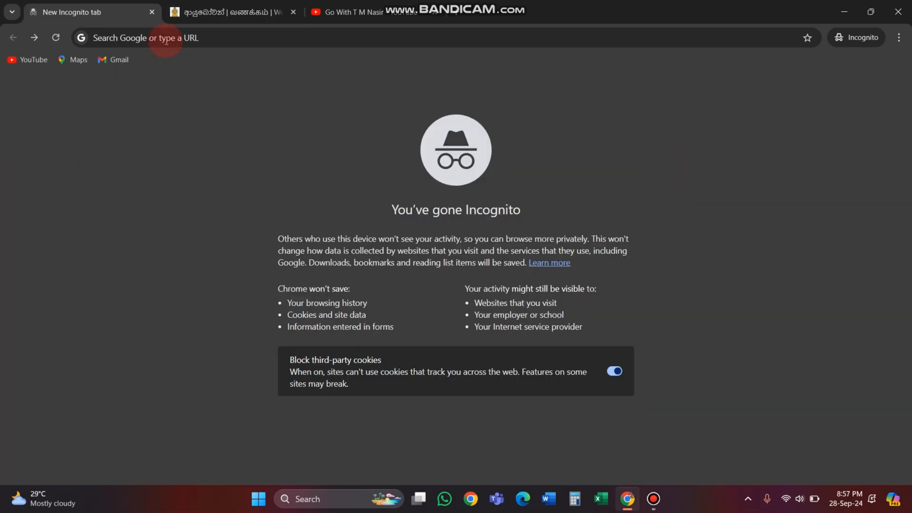
Step: Search Google for "eta sri lanka" and open the Online Visa Application result from eta.gov.lk
{"action": "left_click", "coordinate": [167, 35]}
{"action": "type", "text": "eta sri lanka"}
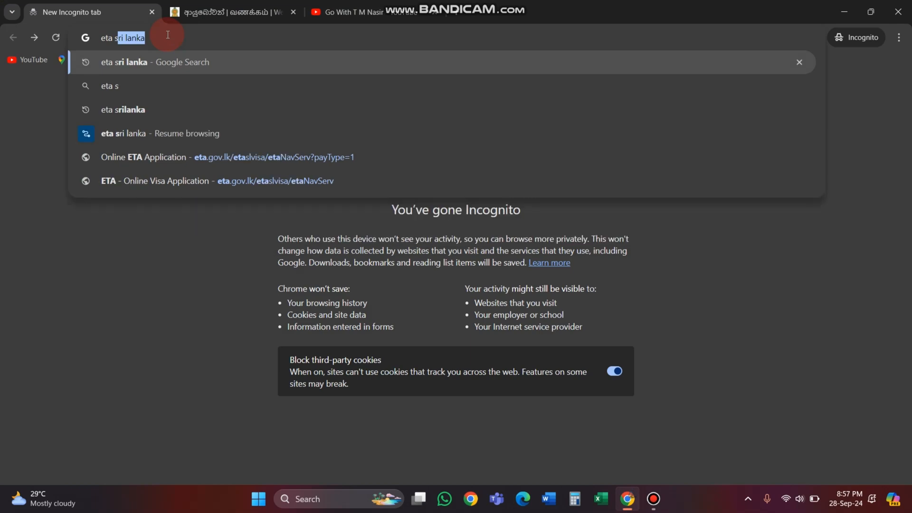
{"action": "key", "text": "Return"}
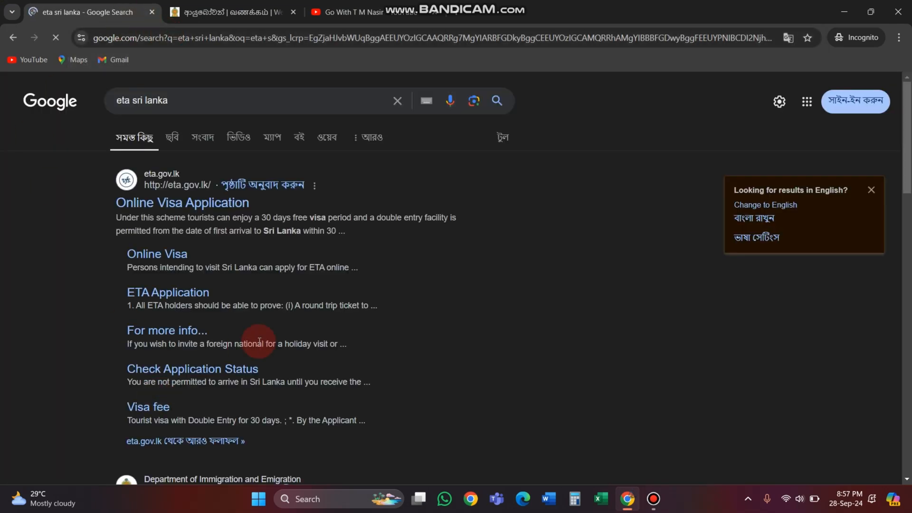
{"action": "scroll", "coordinate": [260, 341], "scroll_direction": "down", "scroll_amount": 3}
{"action": "scroll", "coordinate": [233, 304], "scroll_direction": "up", "scroll_amount": 3}
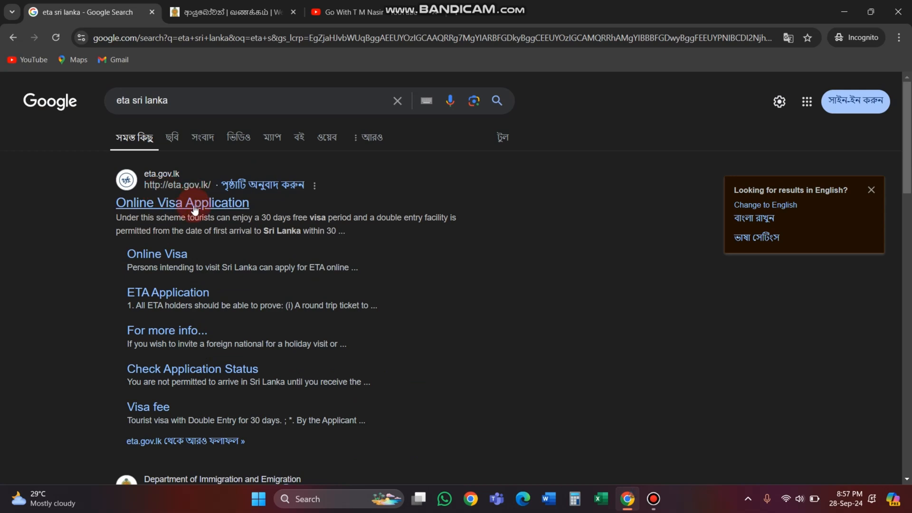
{"action": "scroll", "coordinate": [195, 209], "scroll_direction": "down", "scroll_amount": 1}
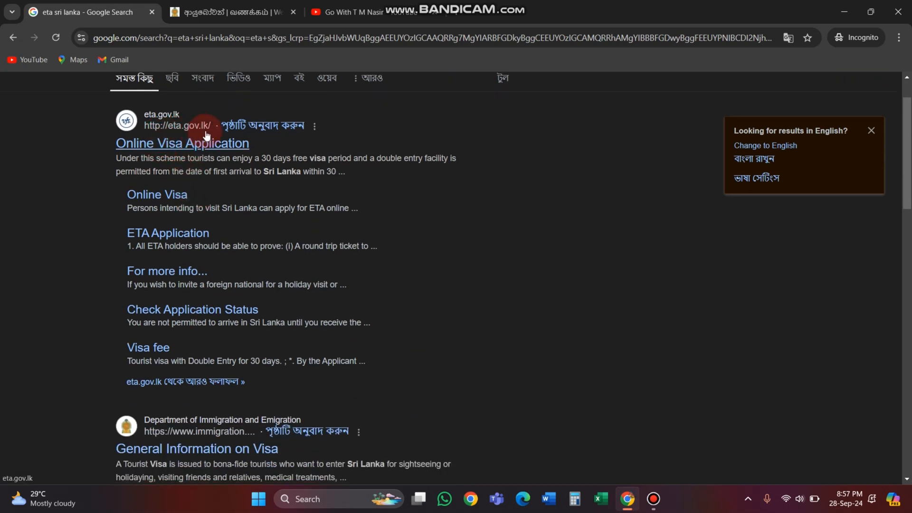
{"action": "left_click", "coordinate": [200, 148]}
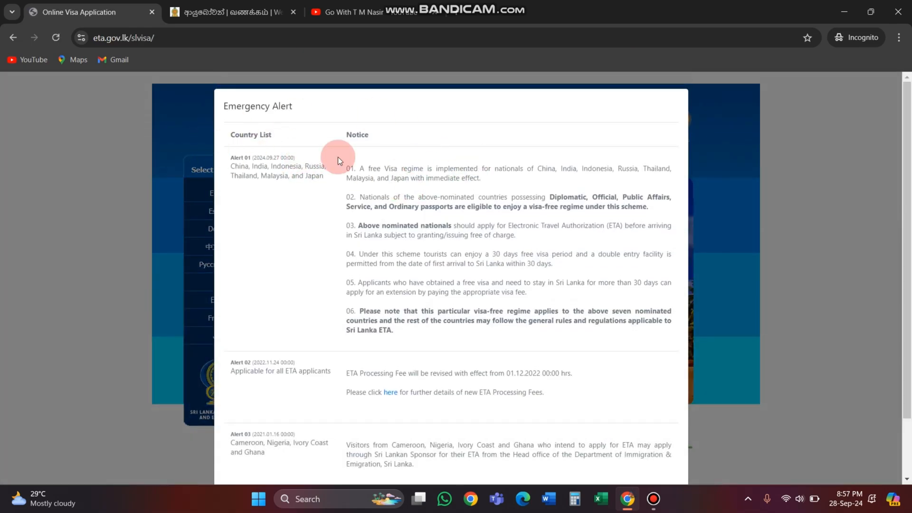
Step: Review the date and country list of Alert 01 in the Emergency Alert notice, and dismiss the notice
{"action": "left_click_drag", "start_coordinate": [256, 156], "coordinate": [282, 158]}
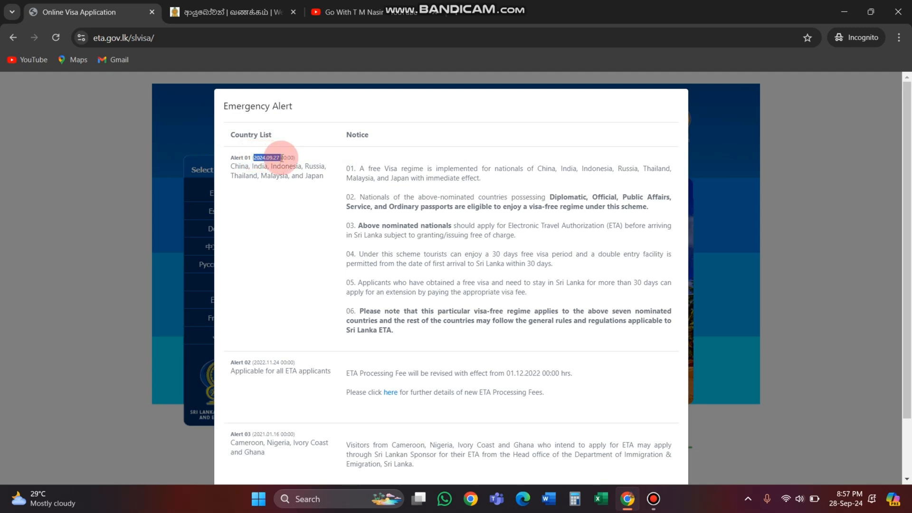
{"action": "scroll", "coordinate": [419, 366], "scroll_direction": "down", "scroll_amount": 2}
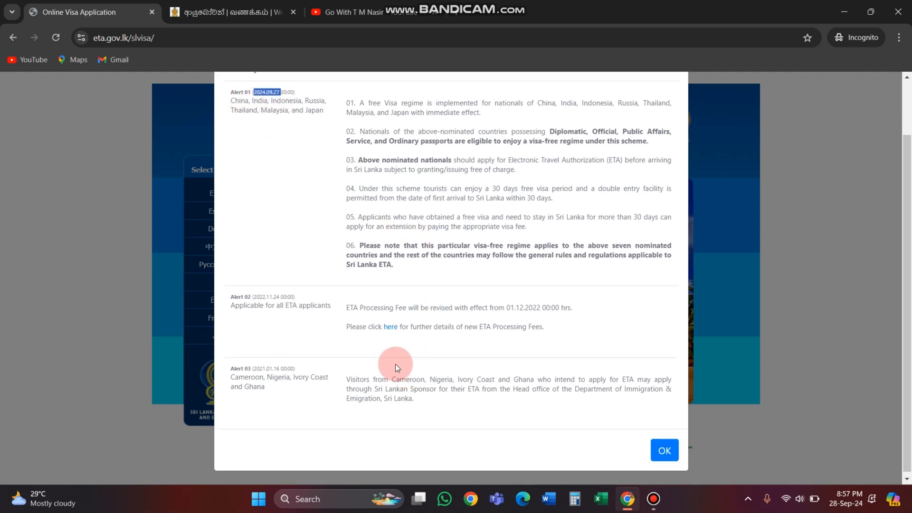
{"action": "scroll", "coordinate": [396, 368], "scroll_direction": "up", "scroll_amount": 2}
{"action": "left_click", "coordinate": [240, 187]}
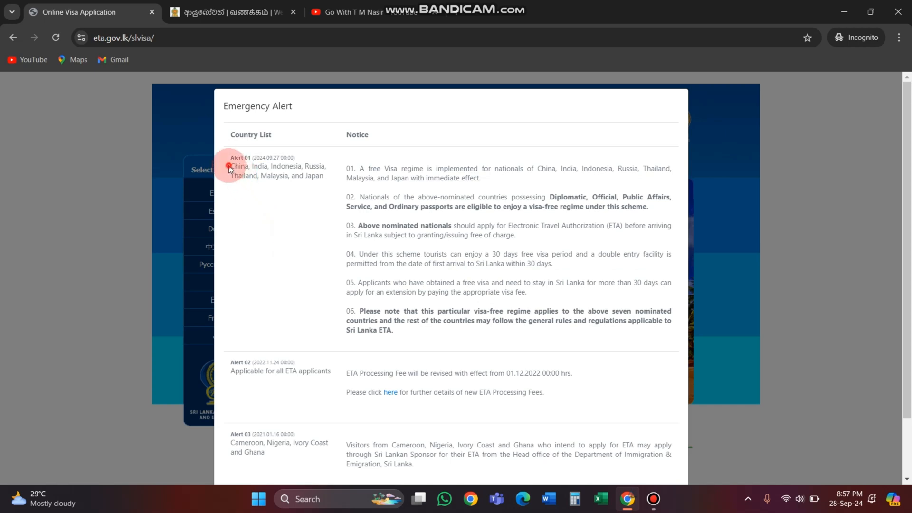
{"action": "left_click_drag", "start_coordinate": [229, 166], "coordinate": [309, 195]}
{"action": "left_click", "coordinate": [285, 179]}
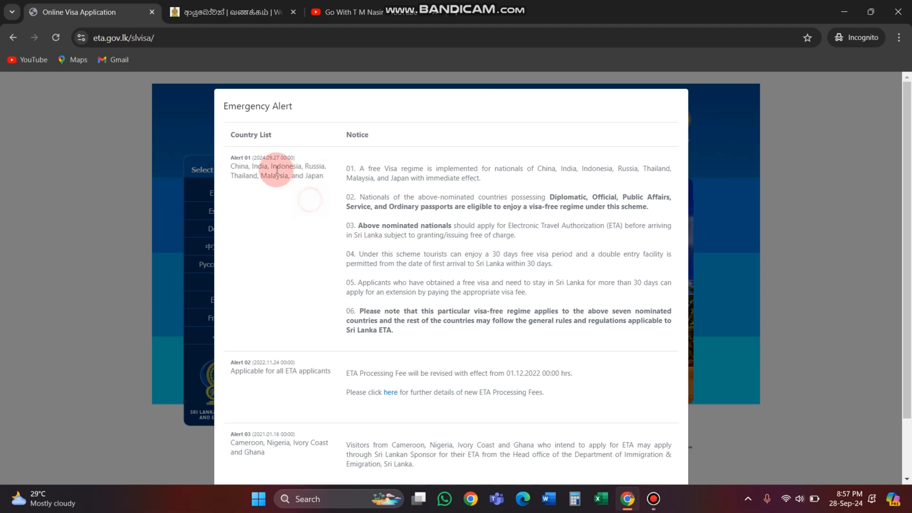
{"action": "scroll", "coordinate": [305, 200], "scroll_direction": "down", "scroll_amount": 2}
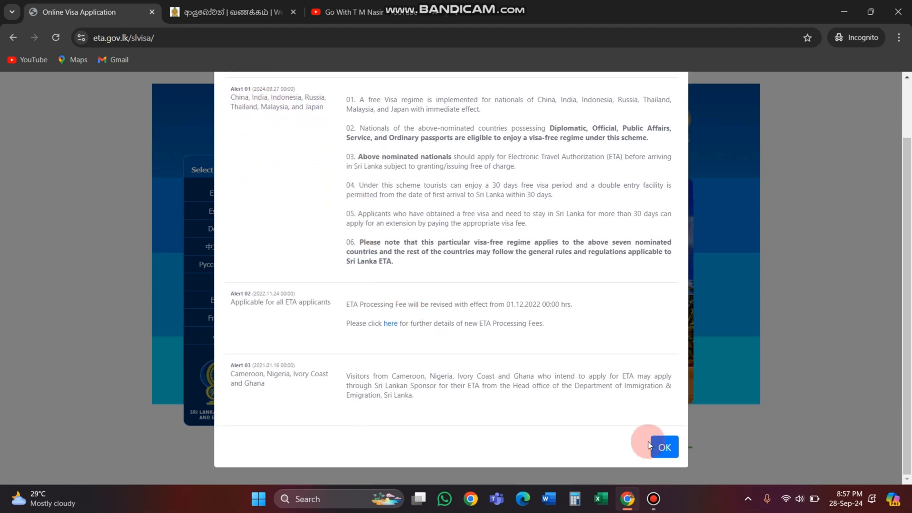
{"action": "left_click", "coordinate": [661, 447]}
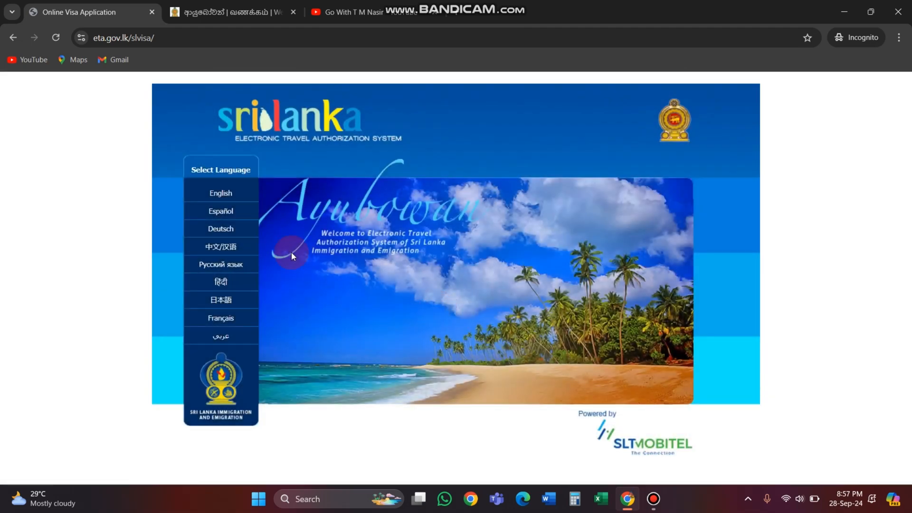
Step: Start an ETA application on the English version of the site and agree to the terms and conditions
{"action": "left_click", "coordinate": [222, 194]}
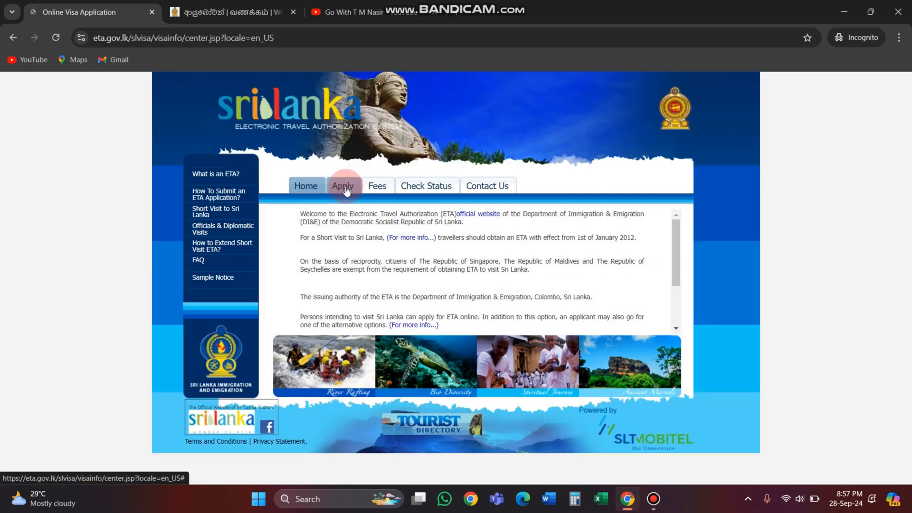
{"action": "left_click", "coordinate": [343, 187]}
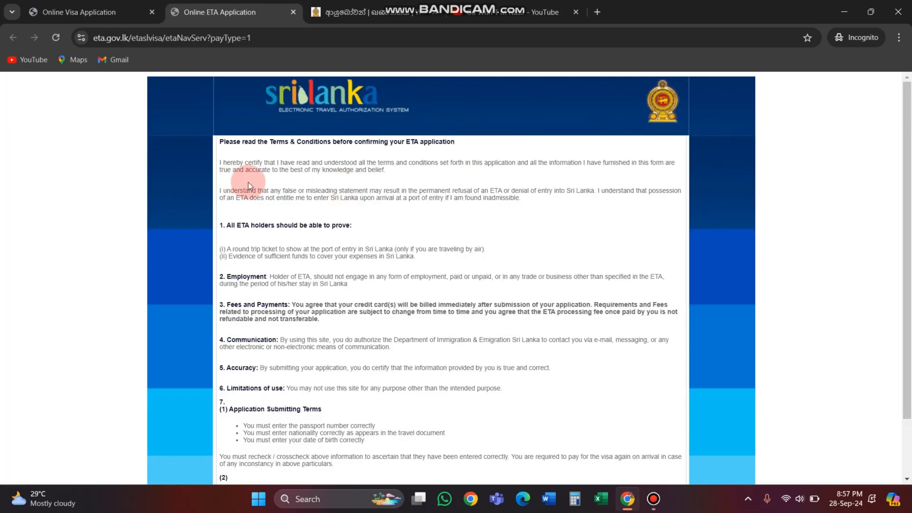
{"action": "scroll", "coordinate": [285, 304], "scroll_direction": "down", "scroll_amount": 1}
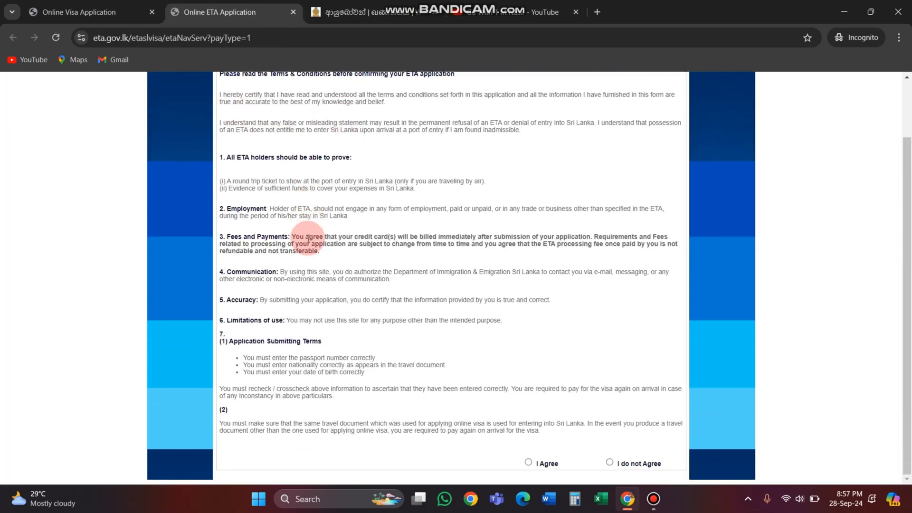
{"action": "left_click", "coordinate": [528, 463]}
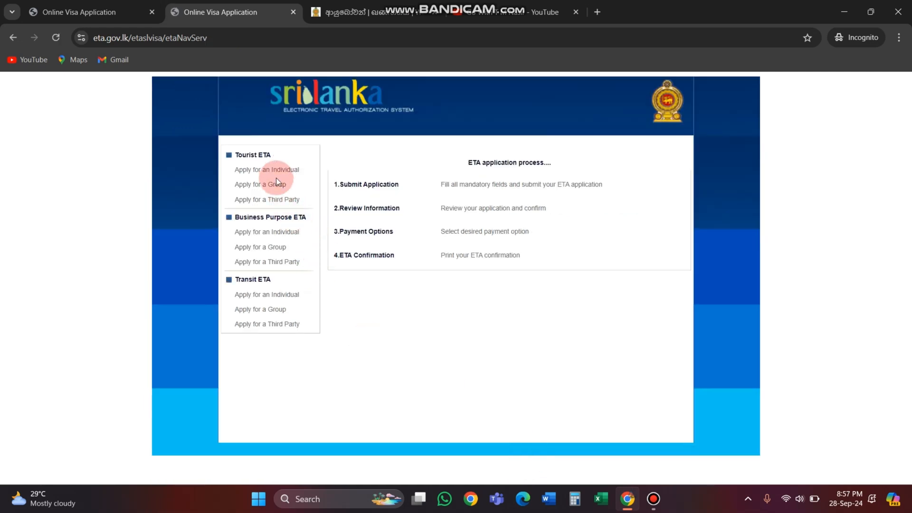
Step: Review the Tourist, Business Purpose and Transit ETA categories, and open the Tourist ETA application for an individual
{"action": "left_click_drag", "start_coordinate": [238, 155], "coordinate": [280, 156]}
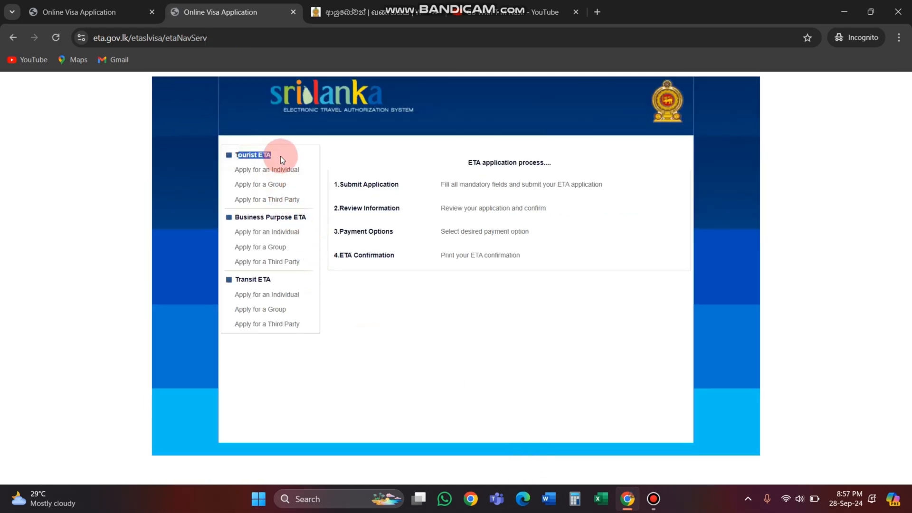
{"action": "left_click_drag", "start_coordinate": [250, 215], "coordinate": [309, 217]}
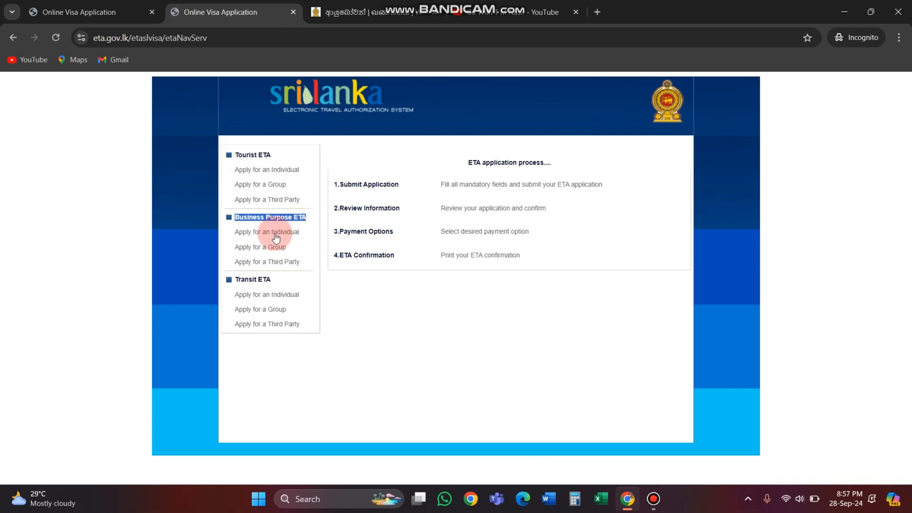
{"action": "left_click_drag", "start_coordinate": [239, 279], "coordinate": [270, 284]}
{"action": "left_click", "coordinate": [288, 281]}
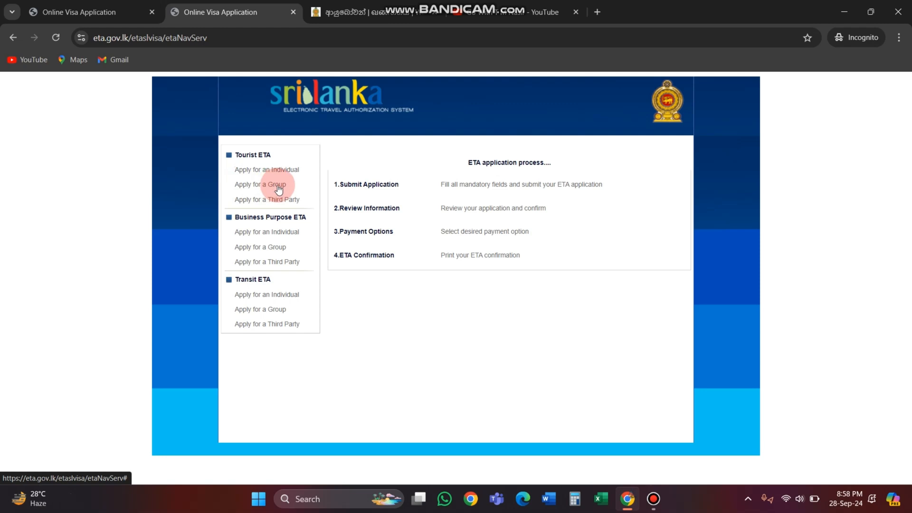
{"action": "left_click", "coordinate": [270, 169]}
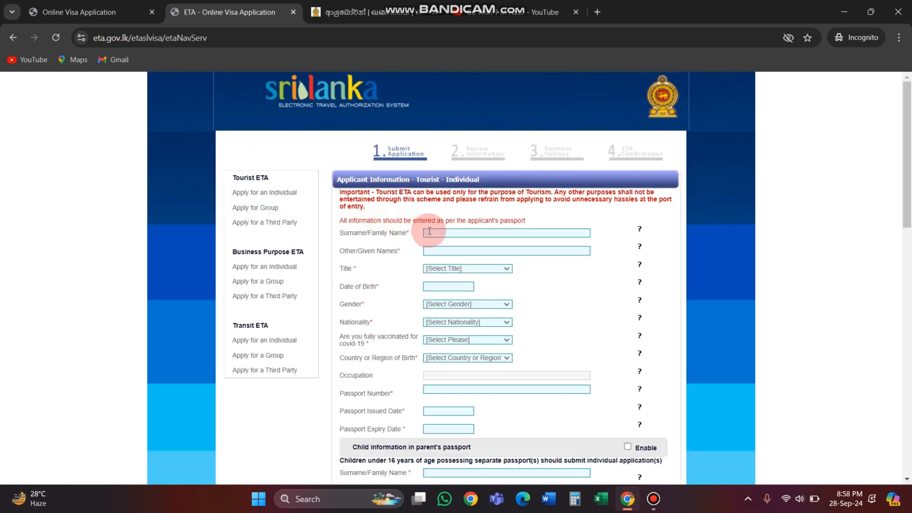
Step: Examine the applicant's surname and given names fields and the available title options
{"action": "left_click", "coordinate": [429, 231]}
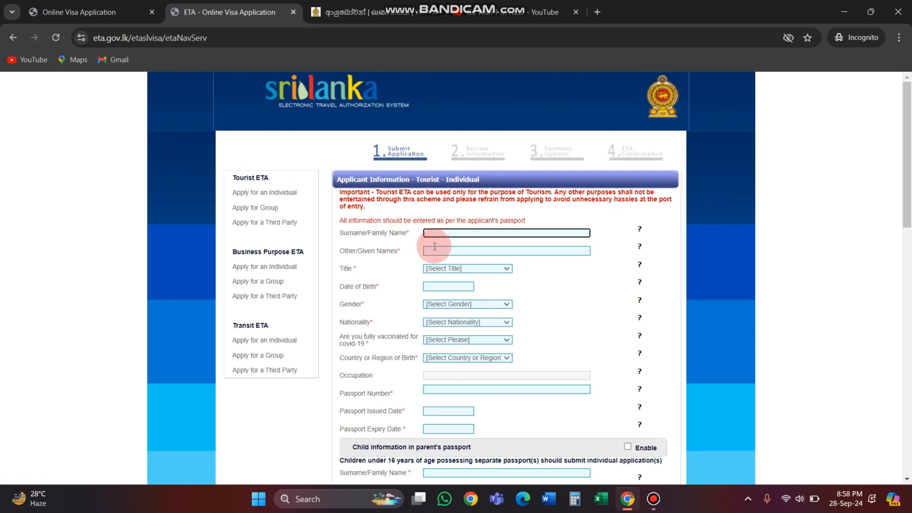
{"action": "left_click", "coordinate": [435, 246]}
{"action": "left_click", "coordinate": [446, 268]}
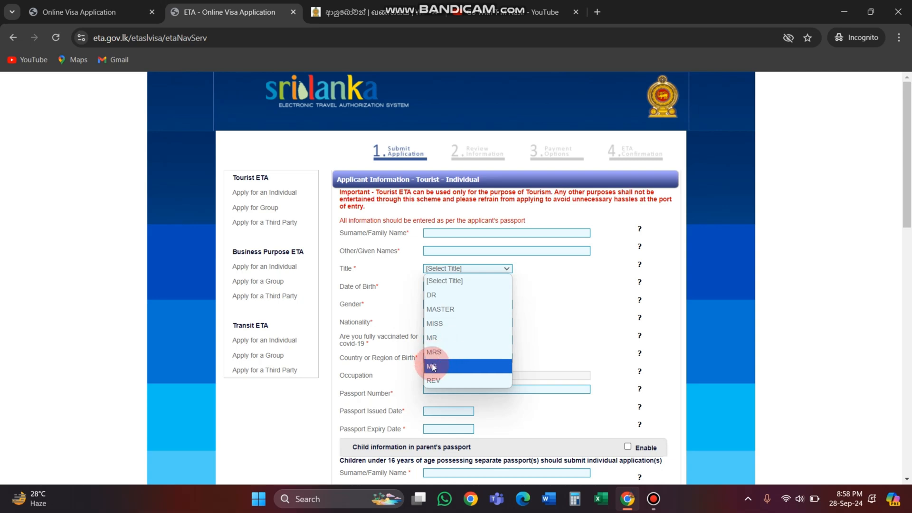
{"action": "left_click", "coordinate": [552, 309]}
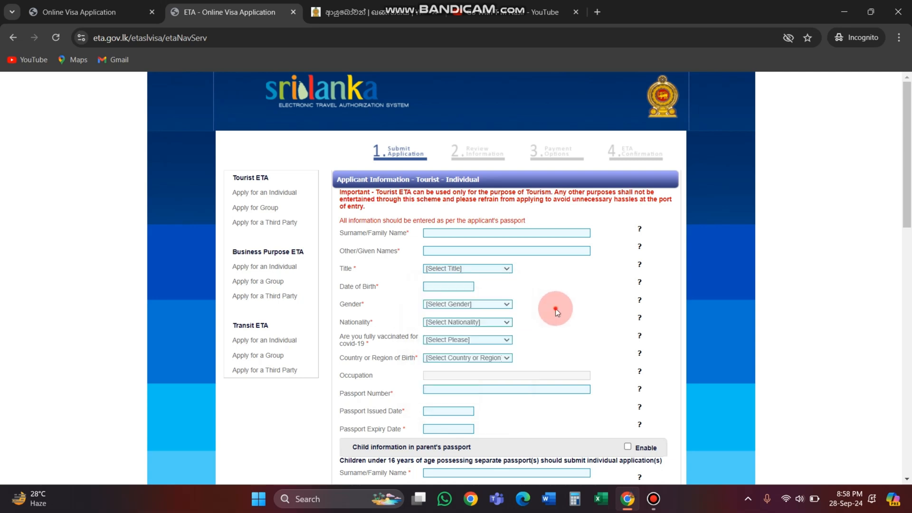
Step: Enter the applicant's date of birth by choosing its year, month and day in the calendar
{"action": "left_click", "coordinate": [444, 287]}
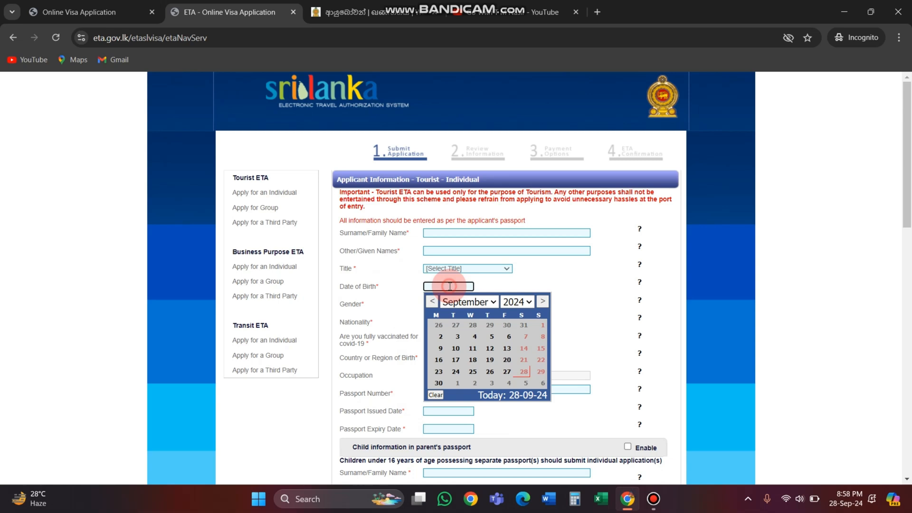
{"action": "left_click", "coordinate": [518, 302]}
{"action": "left_click", "coordinate": [513, 222]}
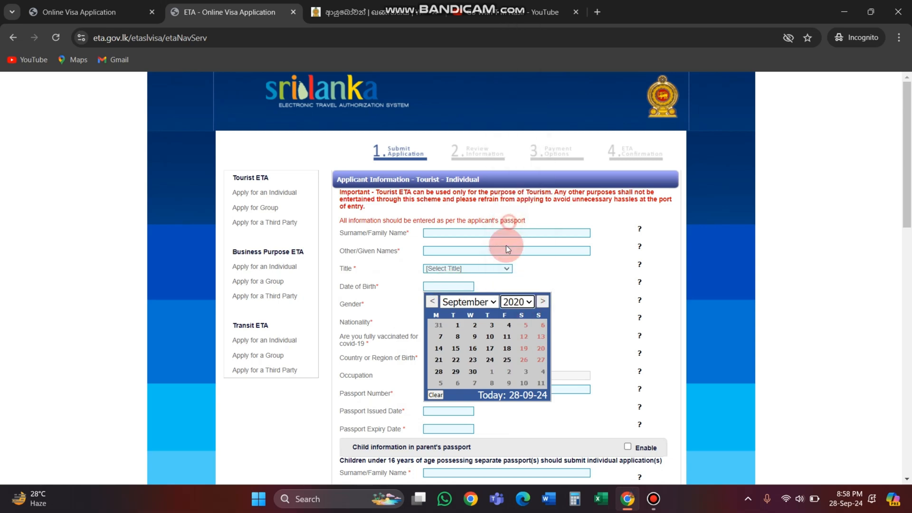
{"action": "left_click", "coordinate": [466, 302]}
{"action": "left_click", "coordinate": [485, 255]}
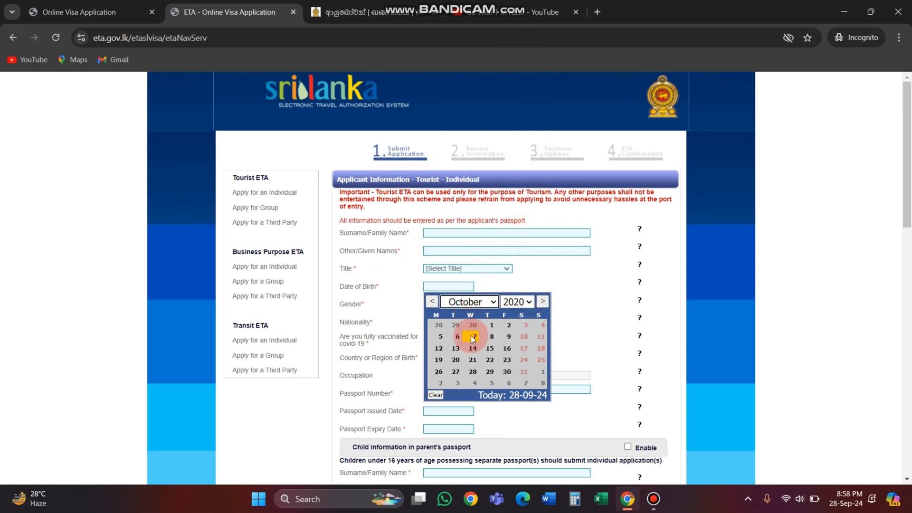
{"action": "left_click", "coordinate": [472, 337]}
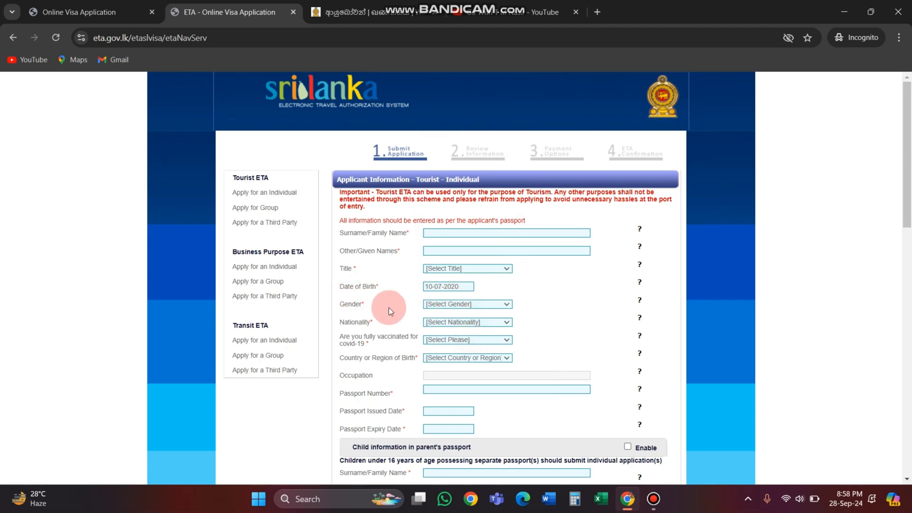
Step: Set the applicant's gender to Male and nationality to BANGLADESH (BGD)
{"action": "left_click", "coordinate": [453, 307]}
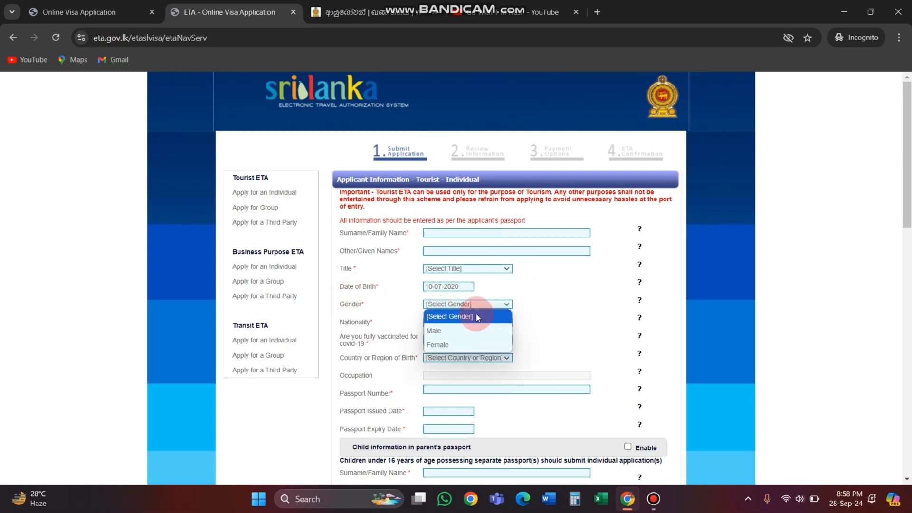
{"action": "left_click", "coordinate": [435, 329]}
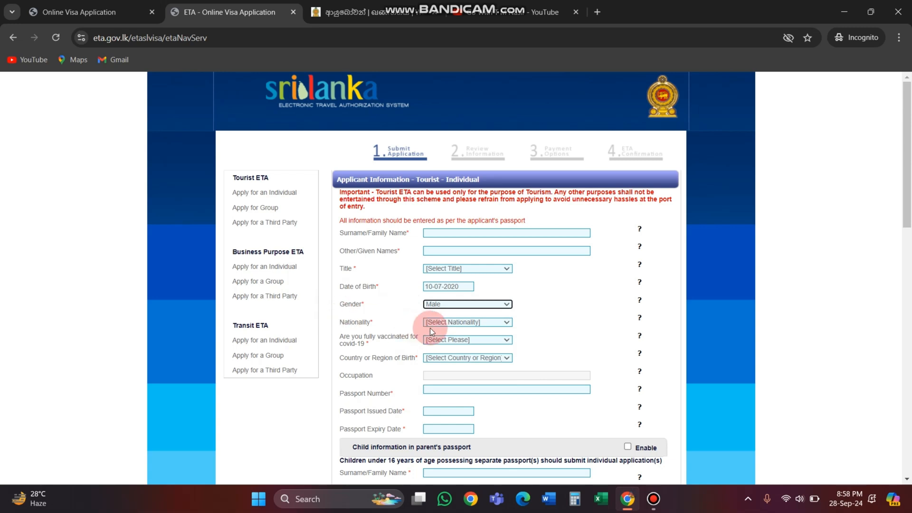
{"action": "left_click", "coordinate": [457, 321]}
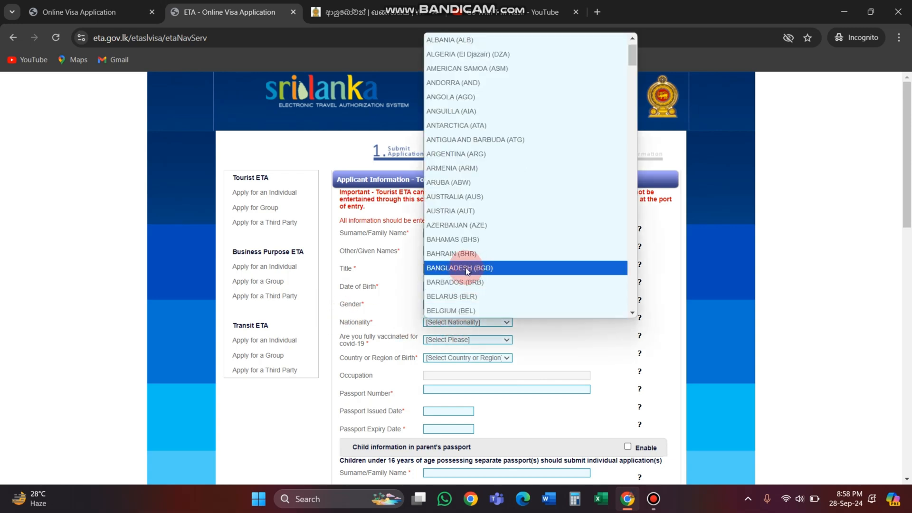
{"action": "left_click", "coordinate": [467, 268]}
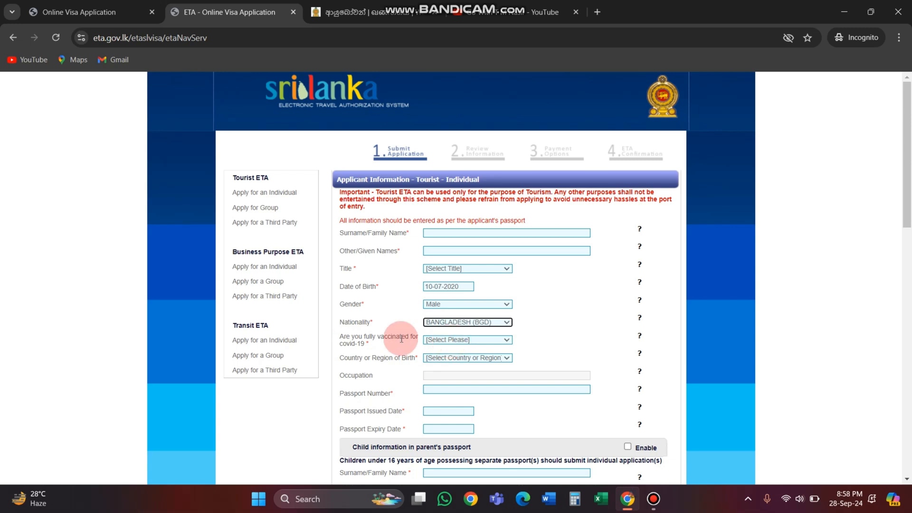
Step: Answer Yes to full COVID-19 vaccination and set the country or region of birth to BANGLADESH (BGD)
{"action": "left_click", "coordinate": [437, 340]}
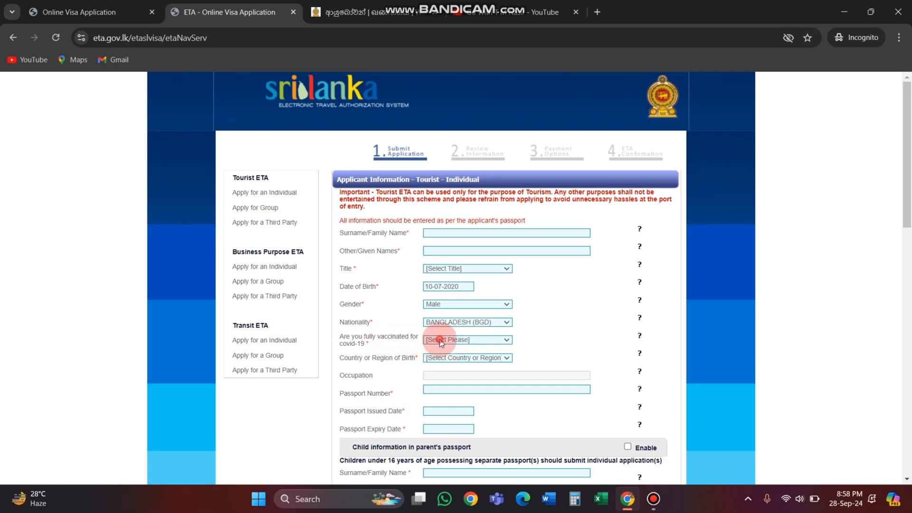
{"action": "left_click", "coordinate": [438, 367]}
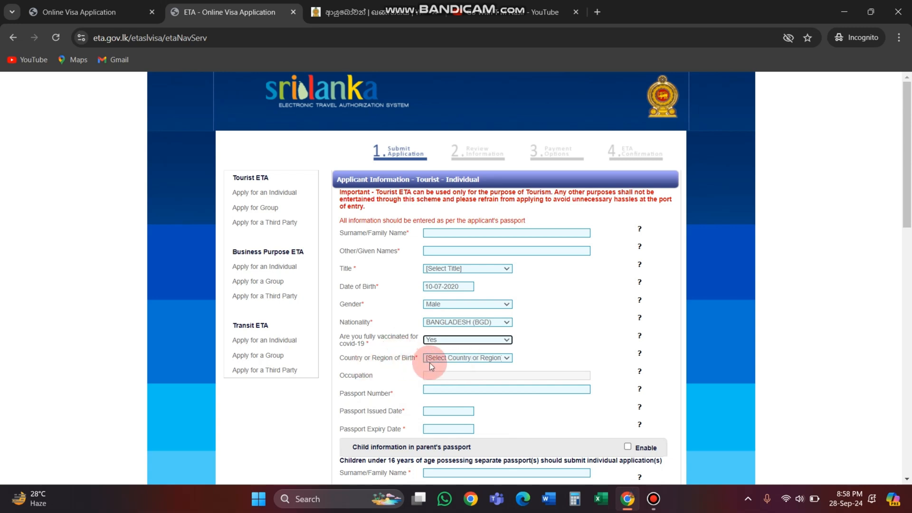
{"action": "left_click", "coordinate": [454, 358]}
{"action": "scroll", "coordinate": [456, 352], "scroll_direction": "down", "scroll_amount": 1}
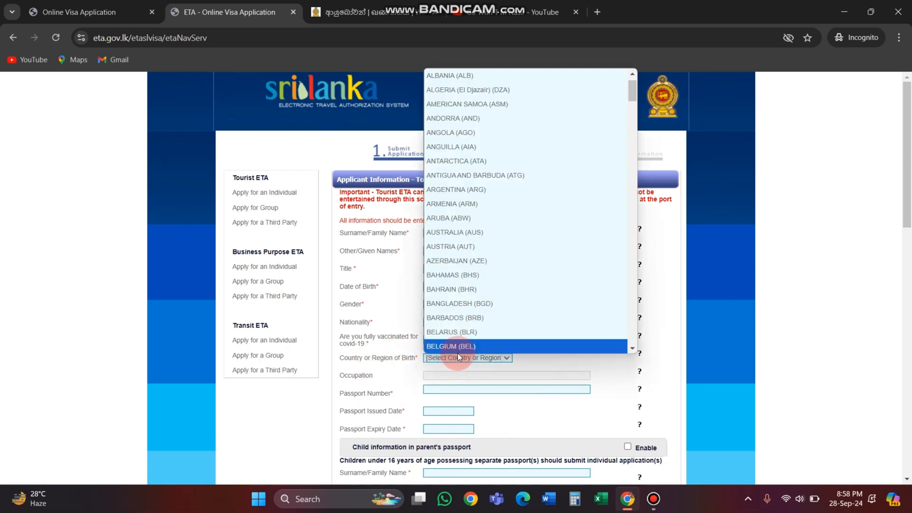
{"action": "left_click", "coordinate": [465, 304]}
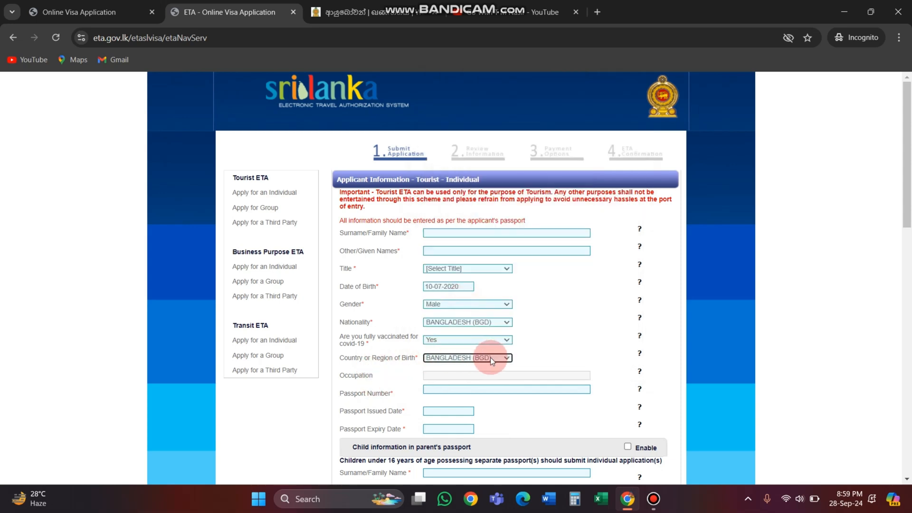
{"action": "scroll", "coordinate": [458, 355], "scroll_direction": "down", "scroll_amount": 3}
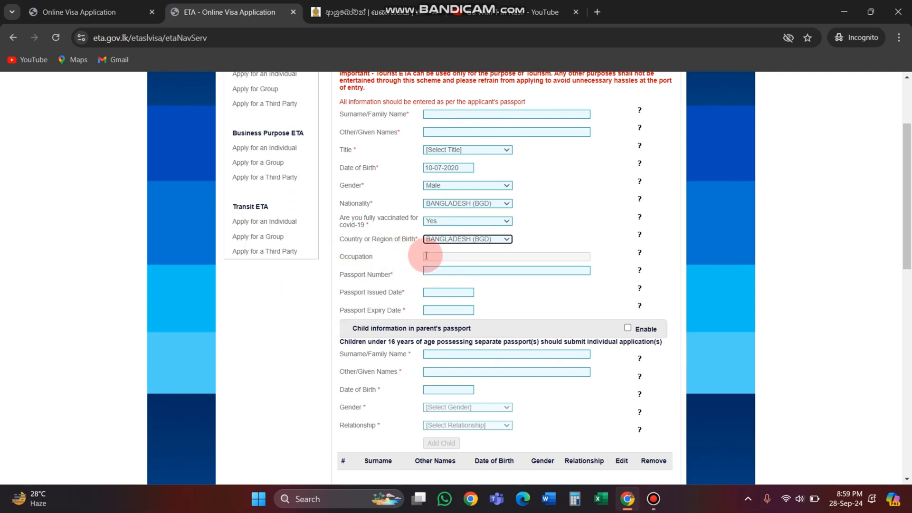
Step: Enter PRIVATE SERVICE as the applicant's occupation
{"action": "left_click", "coordinate": [443, 257]}
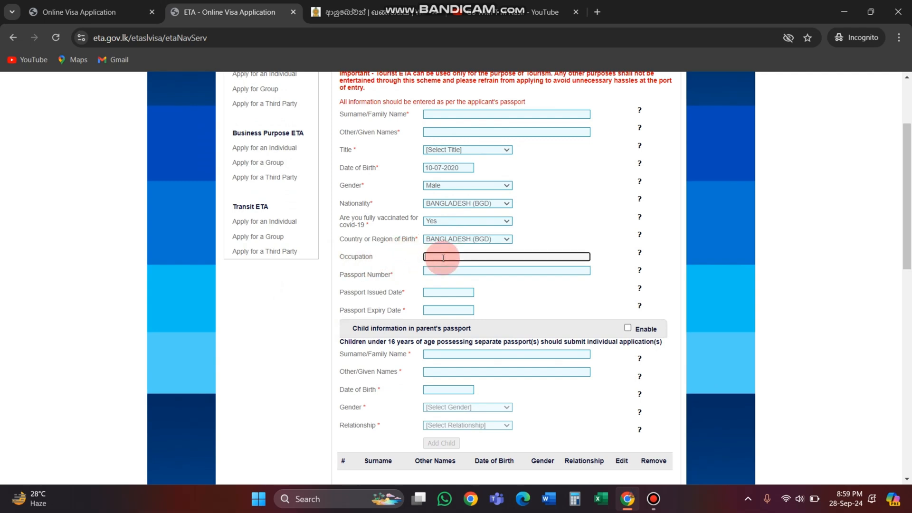
{"action": "type", "text": "PRIVATE SERVICE"}
{"action": "left_click", "coordinate": [586, 236]}
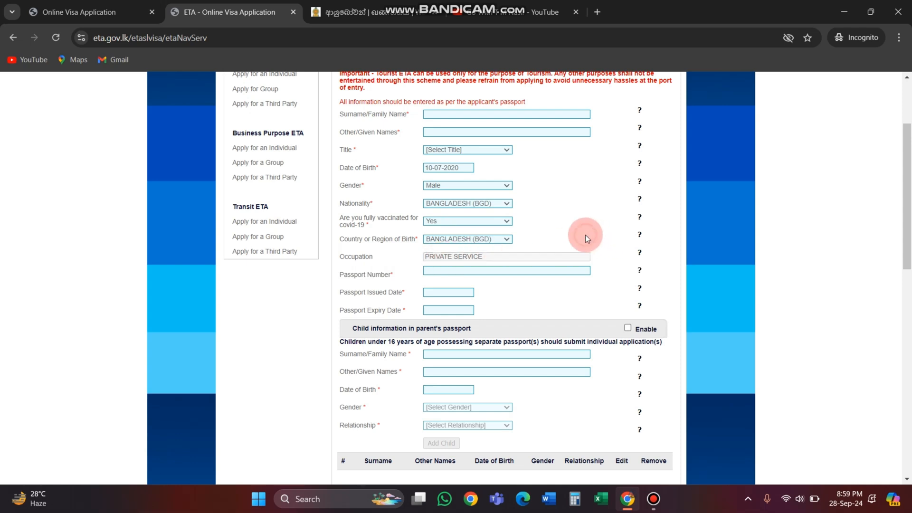
Step: Enter the applicant's passport number
{"action": "left_click", "coordinate": [453, 271]}
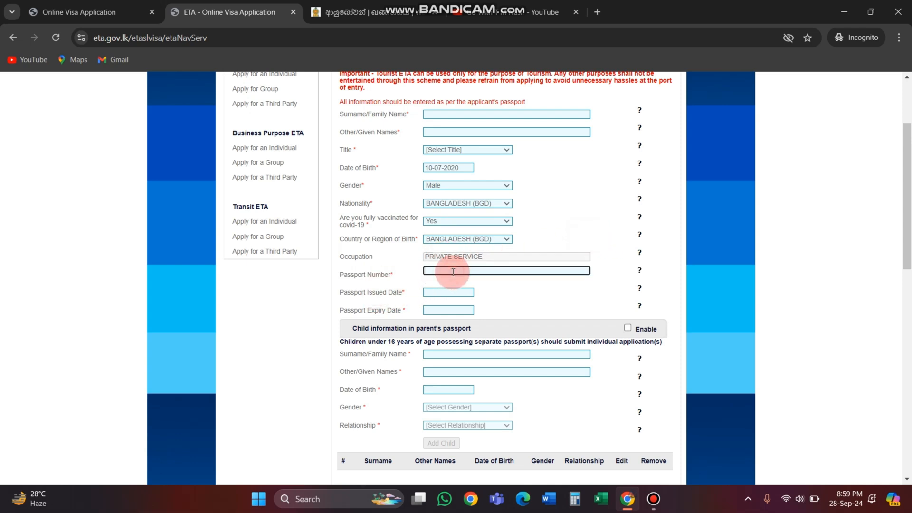
{"action": "type", "text": "a00000000"}
{"action": "left_click", "coordinate": [366, 315]}
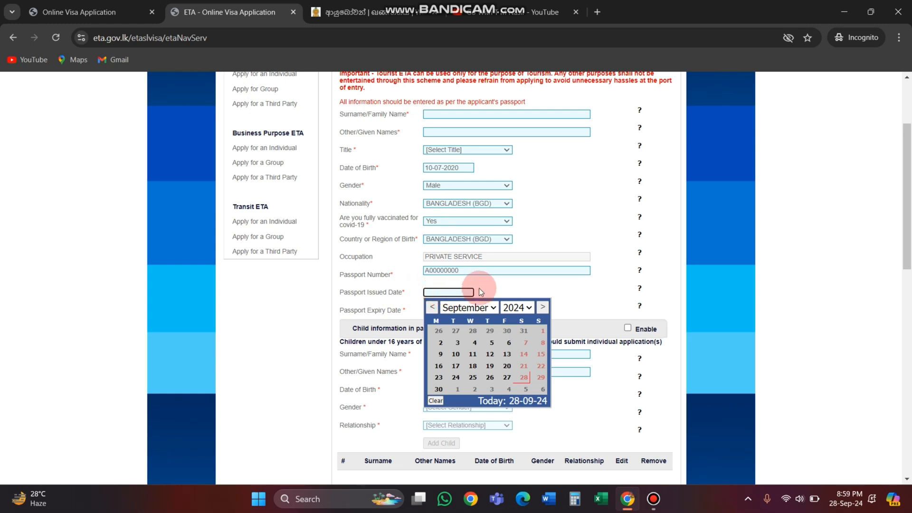
Step: Set the passport issued date to 09-05-2024 and the passport expiry date to 09-06-2041
{"action": "left_click", "coordinate": [492, 342]}
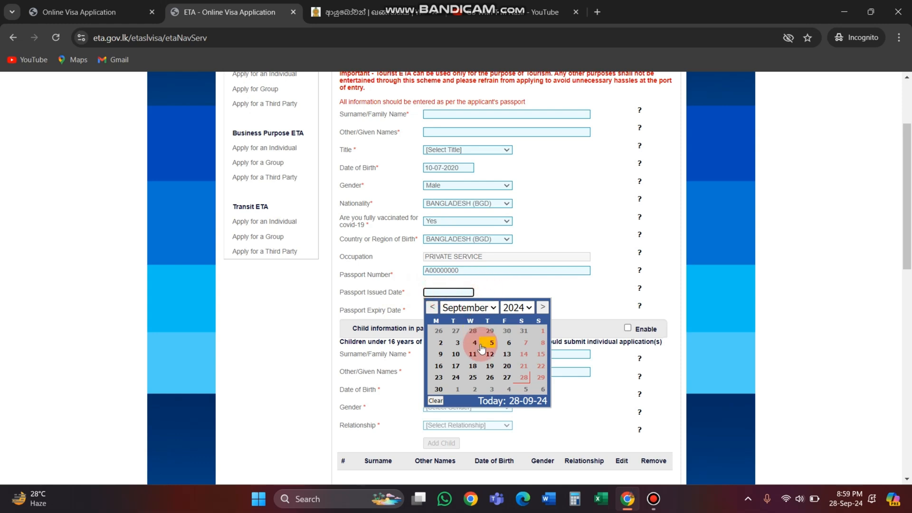
{"action": "left_click", "coordinate": [436, 313]}
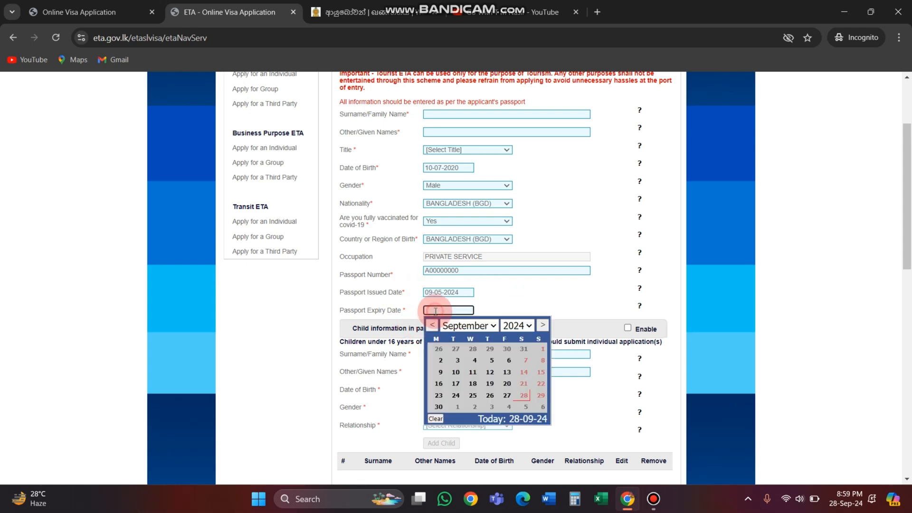
{"action": "left_click", "coordinate": [518, 325]}
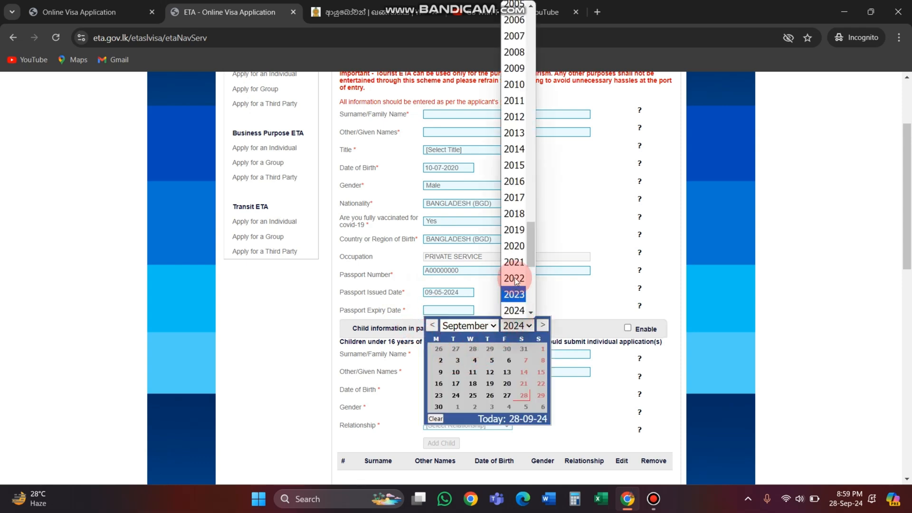
{"action": "scroll", "coordinate": [512, 285], "scroll_direction": "down", "scroll_amount": 6}
{"action": "left_click", "coordinate": [511, 292]}
{"action": "left_click", "coordinate": [508, 360]}
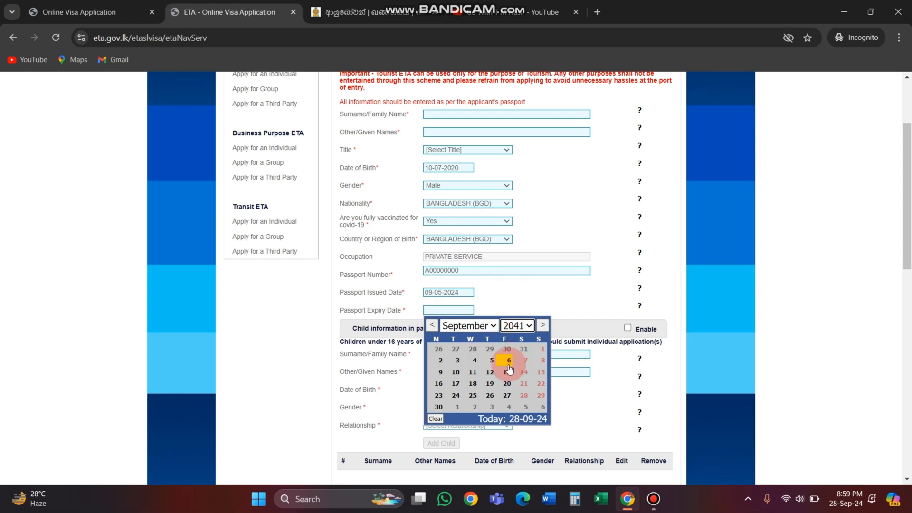
Step: Enable the child information in parent's passport section and disable it again
{"action": "scroll", "coordinate": [401, 332], "scroll_direction": "down", "scroll_amount": 1}
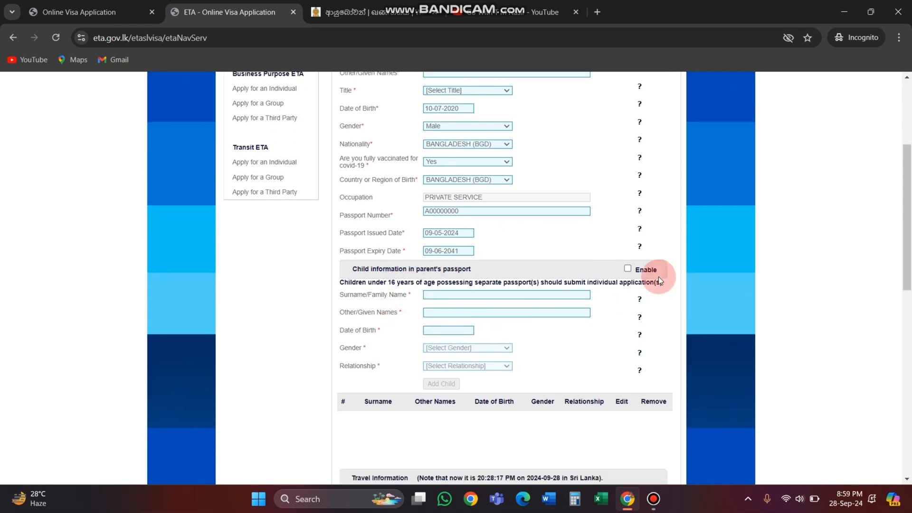
{"action": "left_click", "coordinate": [627, 269]}
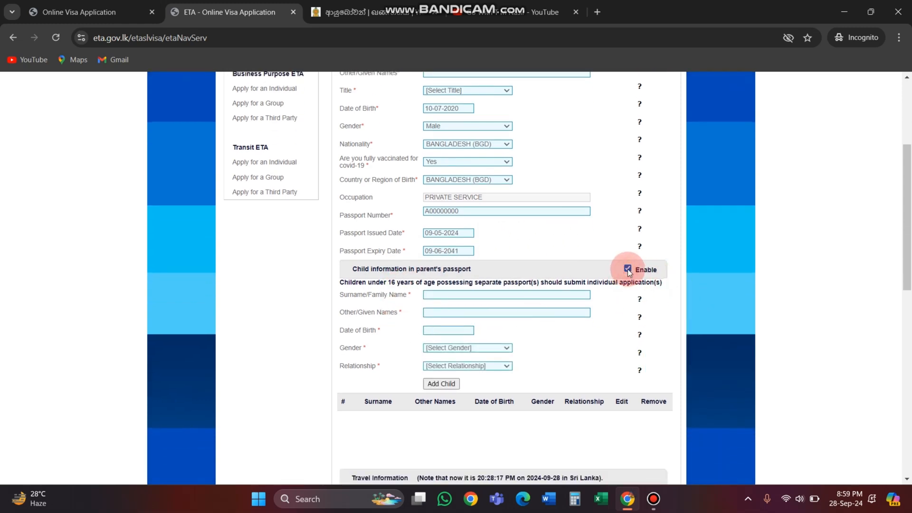
{"action": "left_click", "coordinate": [627, 269]}
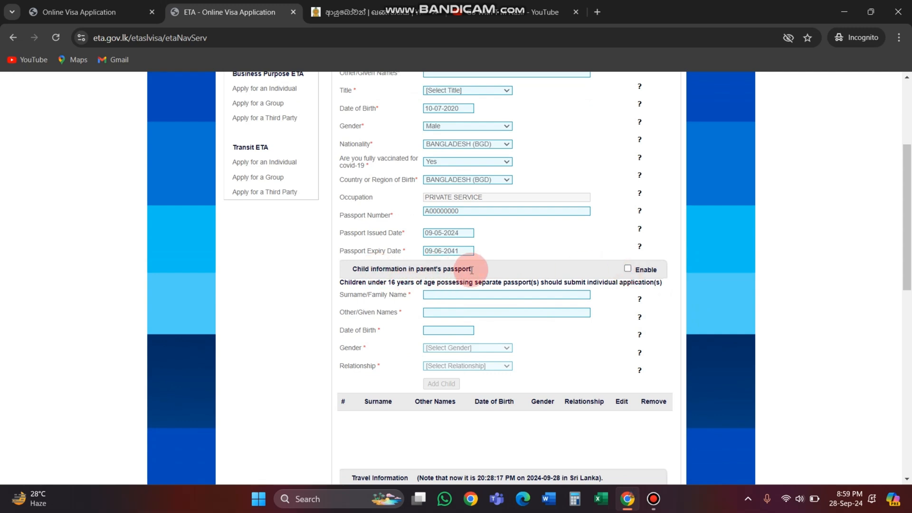
{"action": "left_click_drag", "start_coordinate": [475, 269], "coordinate": [349, 269]}
{"action": "left_click", "coordinate": [490, 267]}
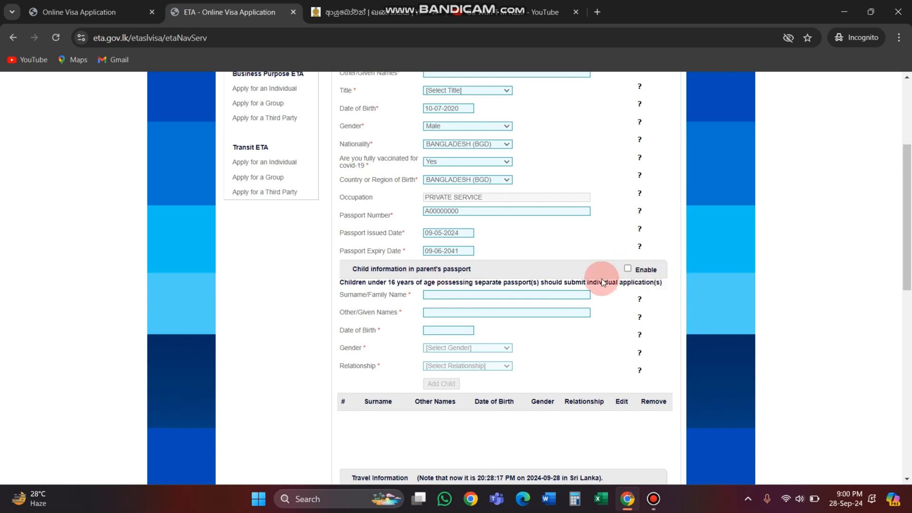
Step: Set the country stayed in during the last 14 days before this travel to BANGLADESH (BGD)
{"action": "scroll", "coordinate": [582, 278], "scroll_direction": "down", "scroll_amount": 4}
{"action": "scroll", "coordinate": [375, 288], "scroll_direction": "down", "scroll_amount": 1}
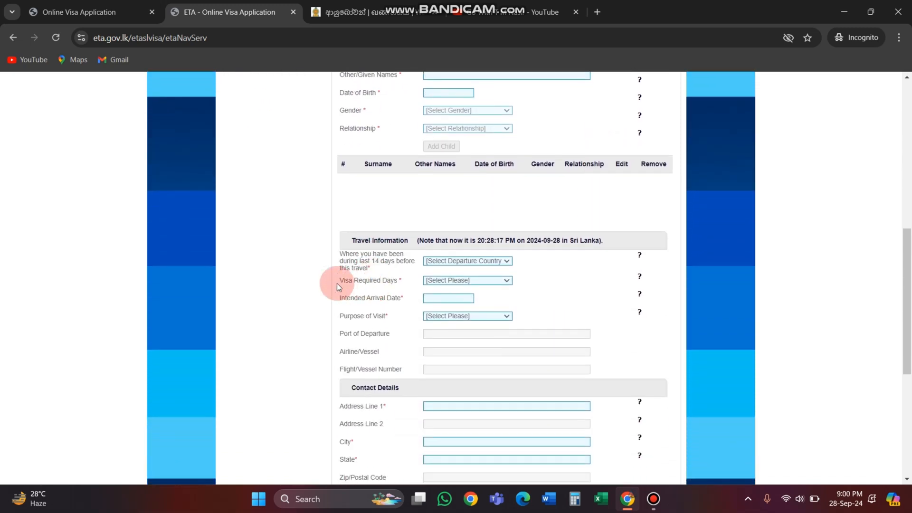
{"action": "left_click", "coordinate": [348, 241]}
{"action": "left_click_drag", "start_coordinate": [358, 240], "coordinate": [407, 243]}
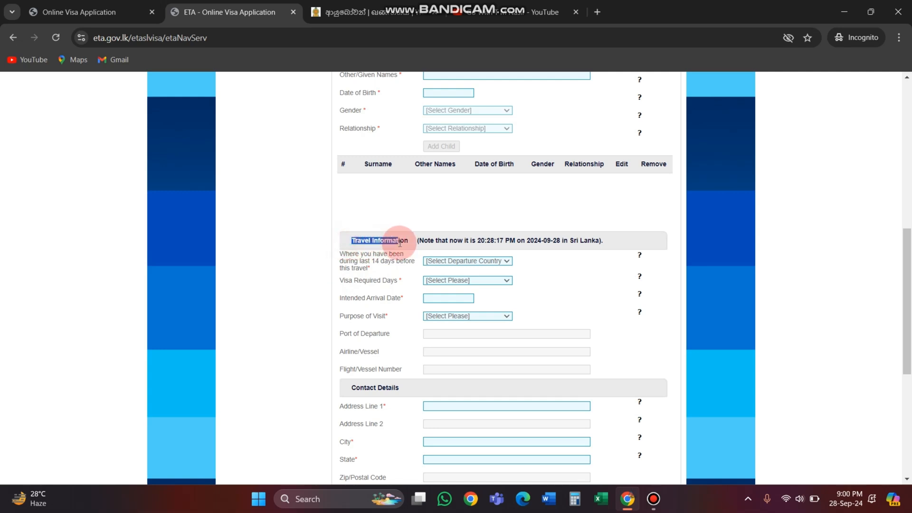
{"action": "left_click", "coordinate": [617, 238]}
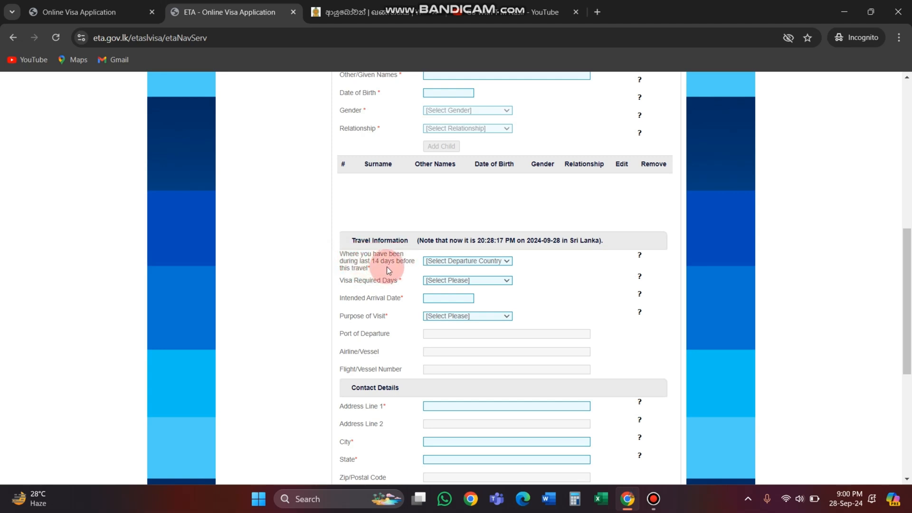
{"action": "left_click", "coordinate": [472, 264]}
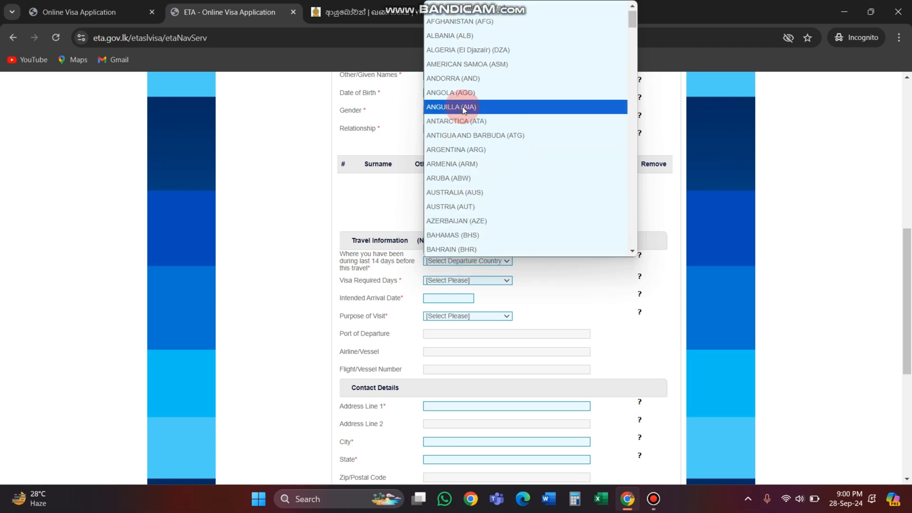
{"action": "scroll", "coordinate": [463, 204], "scroll_direction": "down", "scroll_amount": 3}
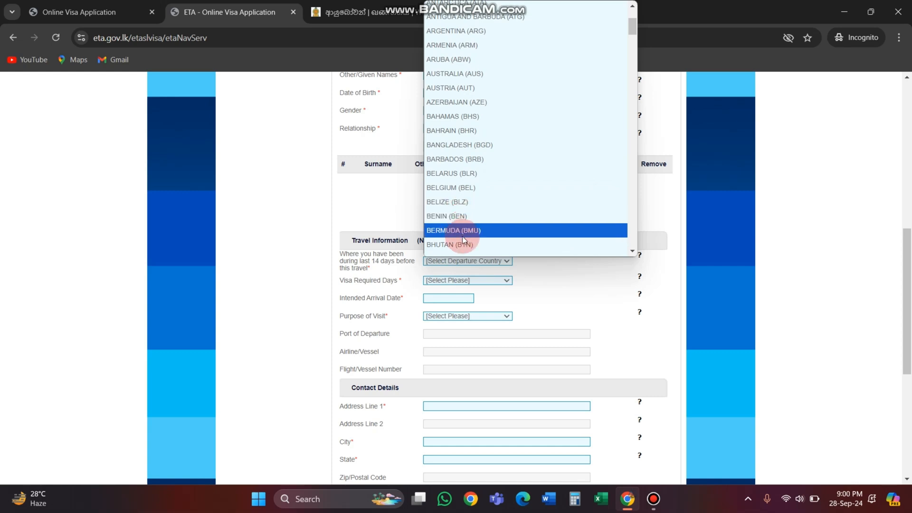
{"action": "scroll", "coordinate": [456, 204], "scroll_direction": "down", "scroll_amount": 3}
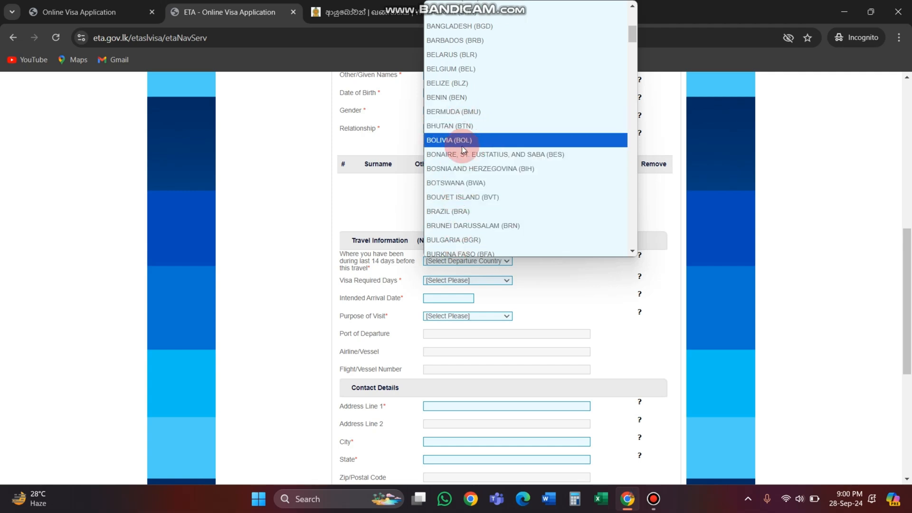
{"action": "left_click", "coordinate": [460, 27]}
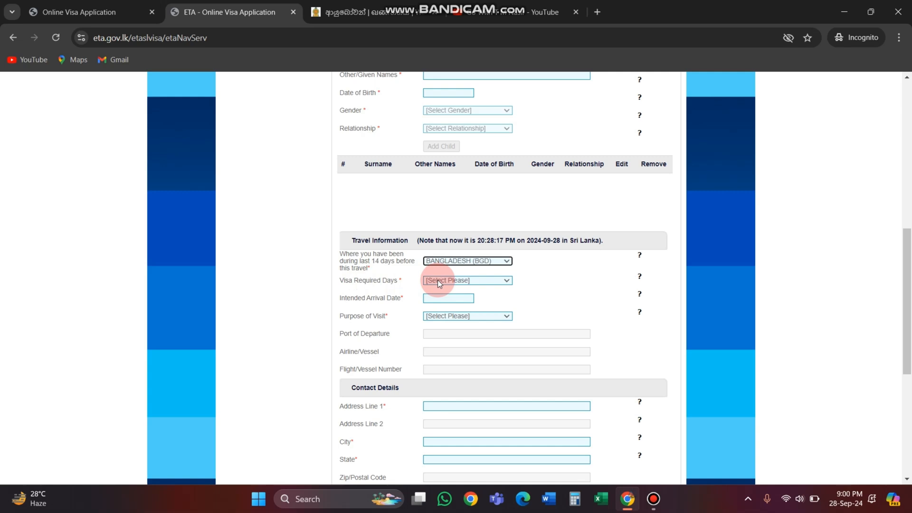
Step: Set the visa required days to 30 and accept the notice about the ETA's validity
{"action": "left_click", "coordinate": [437, 280]}
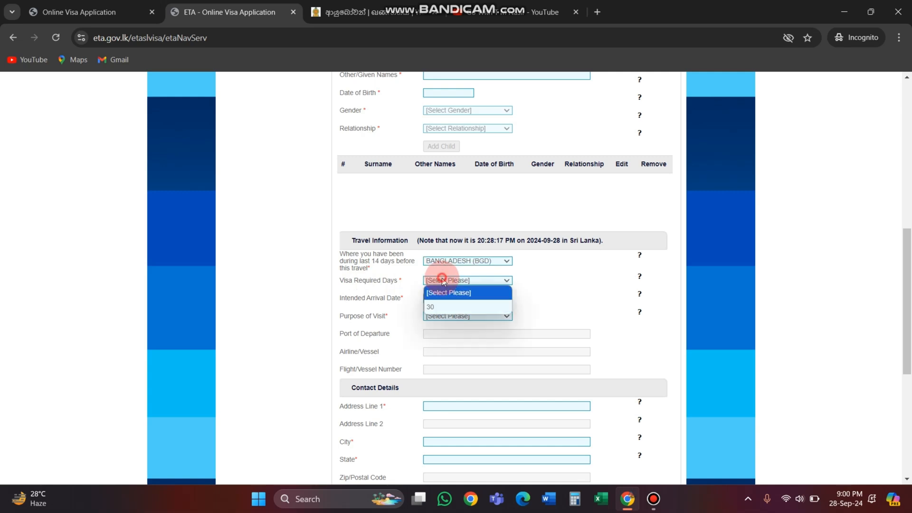
{"action": "left_click", "coordinate": [453, 275]}
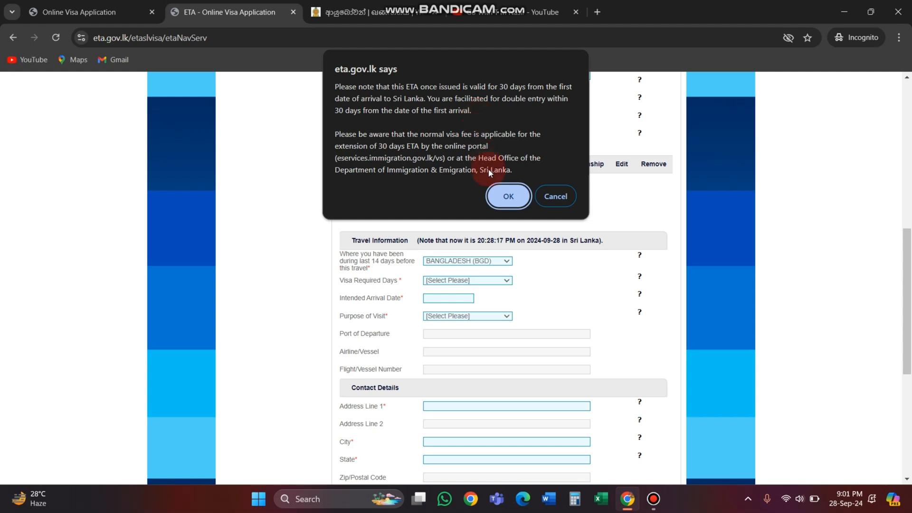
{"action": "left_click", "coordinate": [507, 196]}
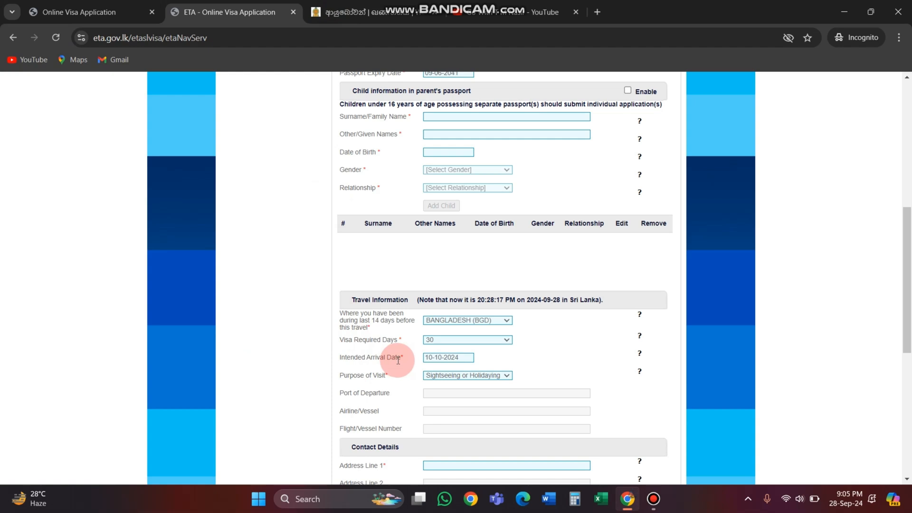
Step: Set the intended arrival date to 10-12-2024 and the purpose of visit to Sightseeing or Holidaying
{"action": "left_click", "coordinate": [432, 357]}
{"action": "left_click", "coordinate": [520, 414]}
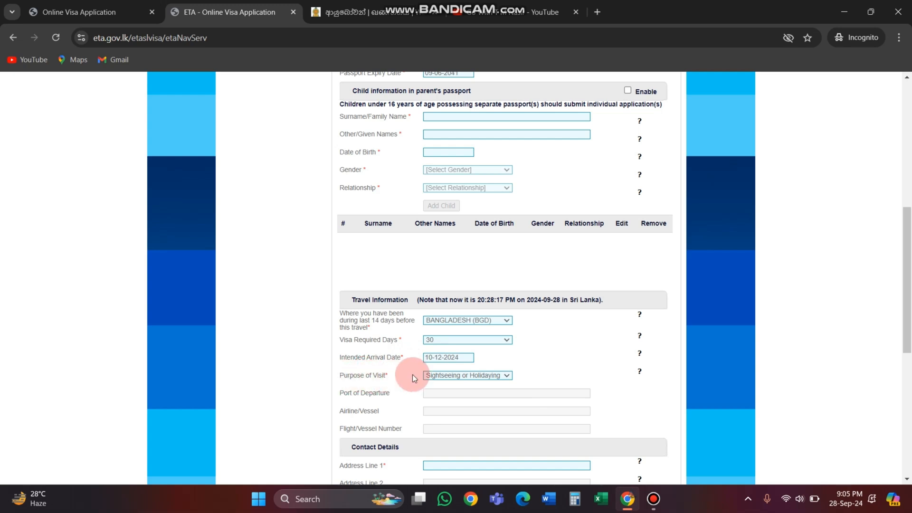
{"action": "left_click", "coordinate": [446, 377]}
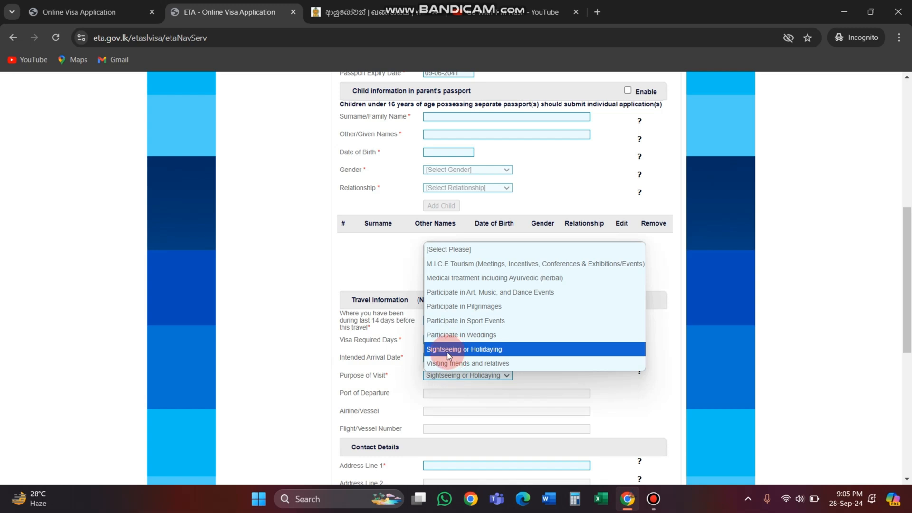
{"action": "left_click", "coordinate": [481, 350]}
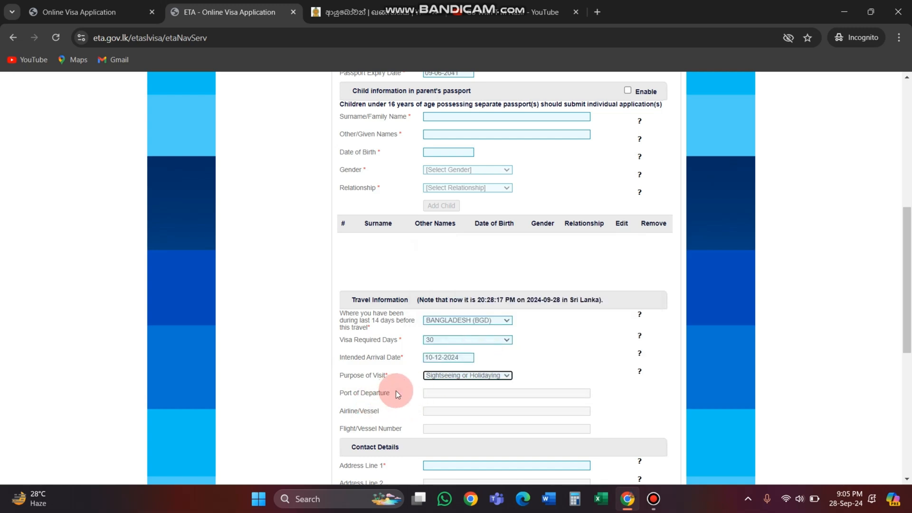
Step: Examine the Port of Departure and Airline/Vessel fields in the travel information
{"action": "left_click", "coordinate": [438, 393]}
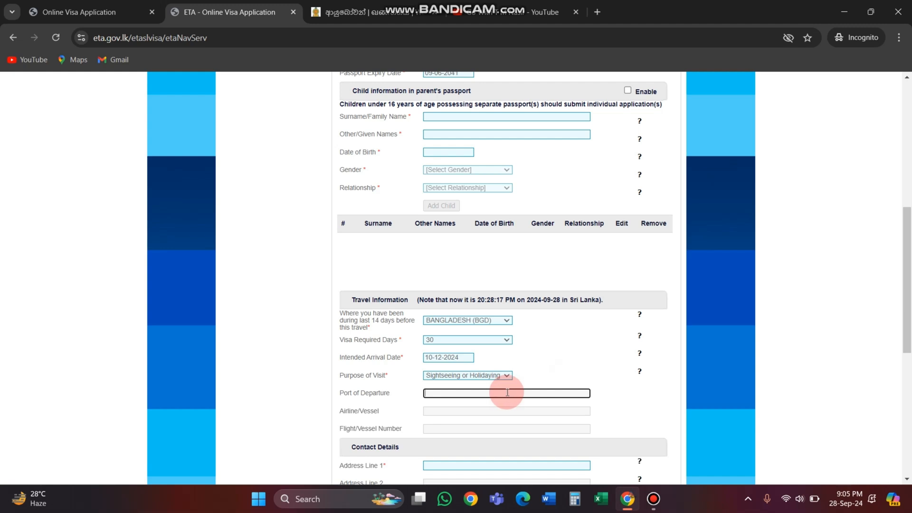
{"action": "left_click", "coordinate": [548, 364]}
{"action": "left_click", "coordinate": [457, 393]}
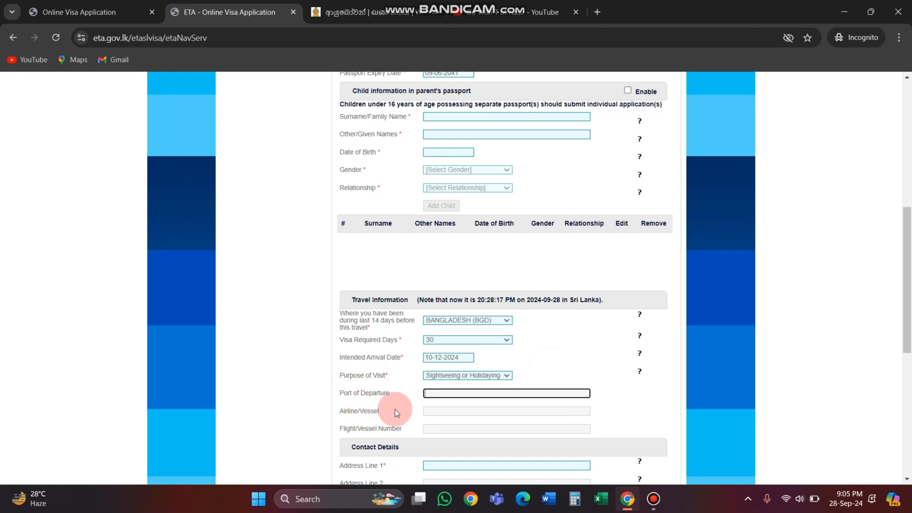
{"action": "left_click_drag", "start_coordinate": [340, 411], "coordinate": [366, 411]}
{"action": "left_click", "coordinate": [431, 408]}
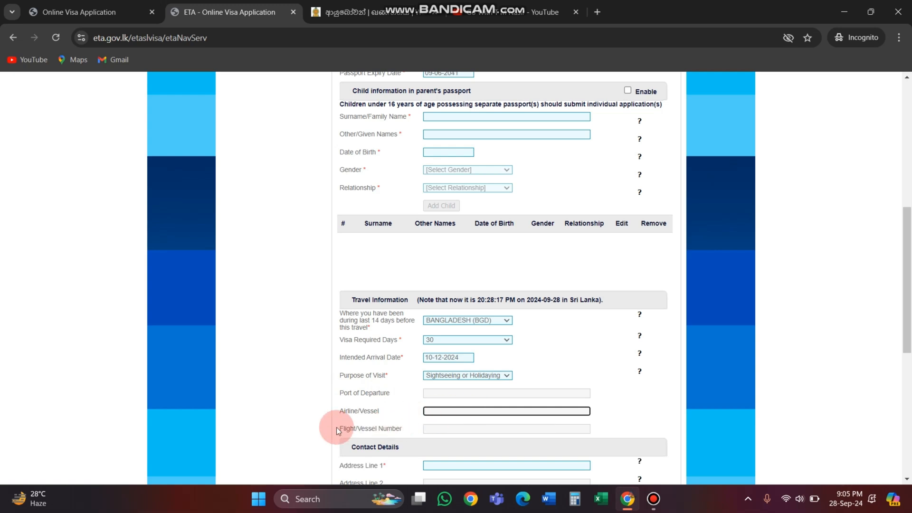
Step: Enter UL0189 as the flight/vessel number
{"action": "left_click", "coordinate": [375, 428]}
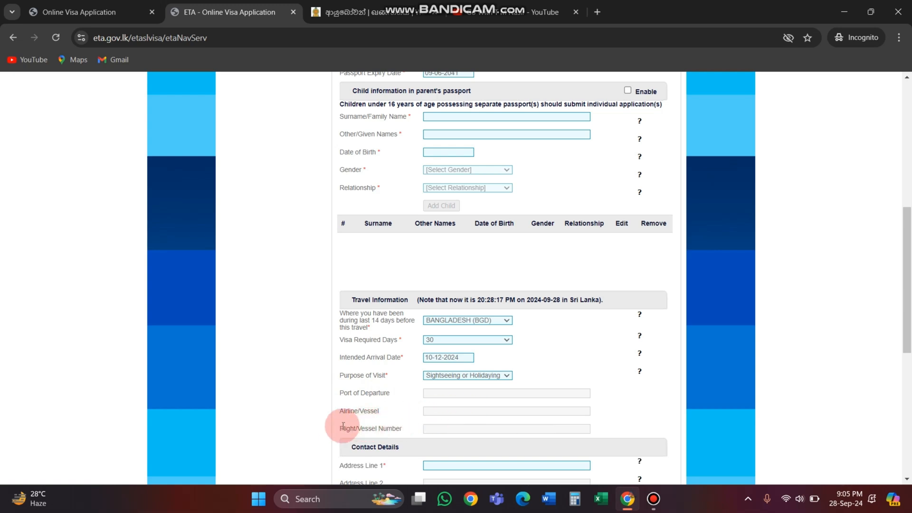
{"action": "left_click", "coordinate": [444, 429]}
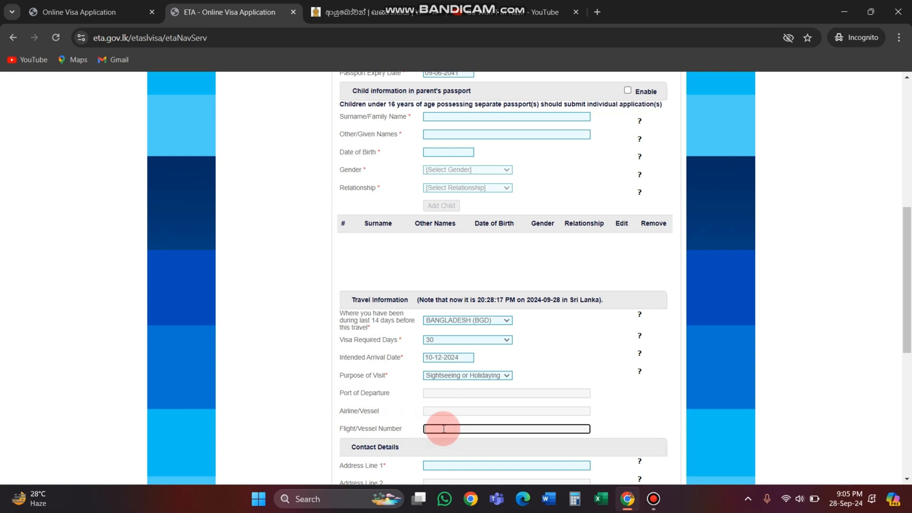
{"action": "type", "text": "UL0189"}
{"action": "left_click", "coordinate": [463, 447]}
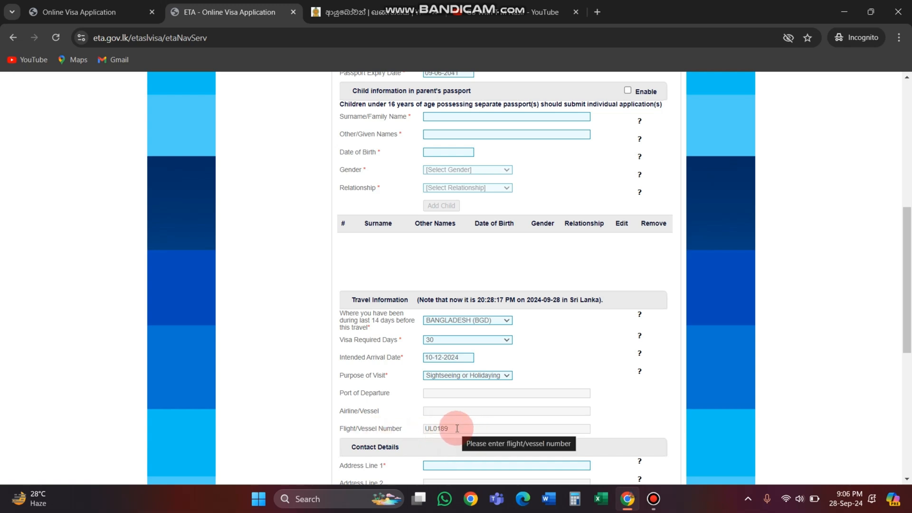
Step: Examine the home address fields in the contact details, including Address Line 1, City, State and Zip/Postal Code
{"action": "scroll", "coordinate": [446, 427], "scroll_direction": "down", "scroll_amount": 2}
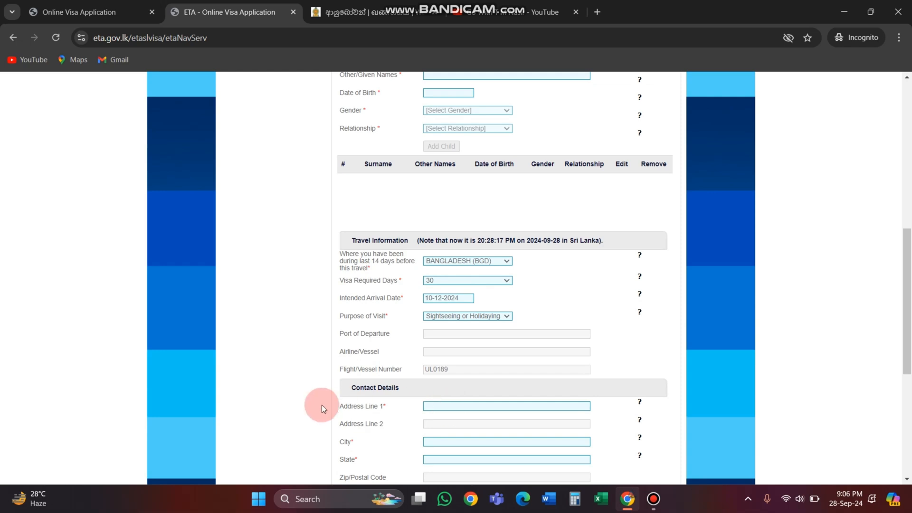
{"action": "left_click_drag", "start_coordinate": [404, 386], "coordinate": [350, 389]}
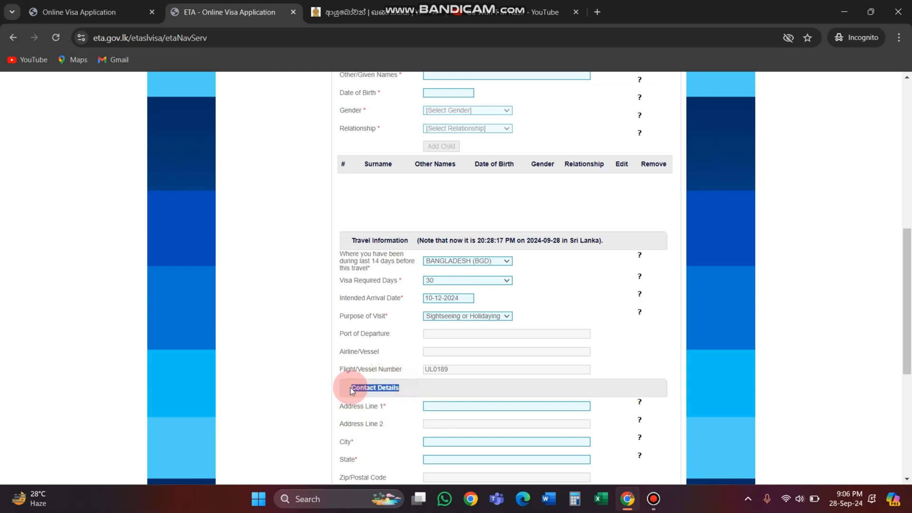
{"action": "left_click", "coordinate": [426, 383]}
{"action": "scroll", "coordinate": [386, 413], "scroll_direction": "down", "scroll_amount": 2}
{"action": "left_click", "coordinate": [440, 290]}
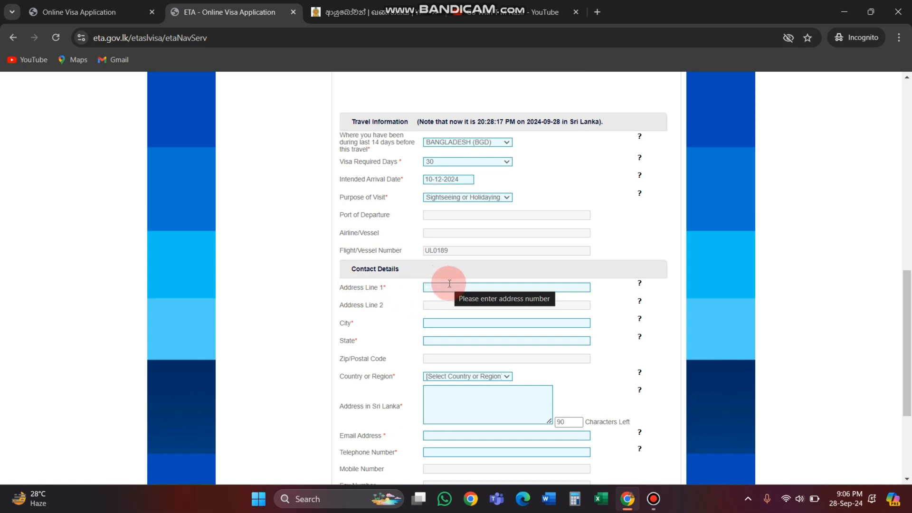
{"action": "left_click", "coordinate": [449, 284]}
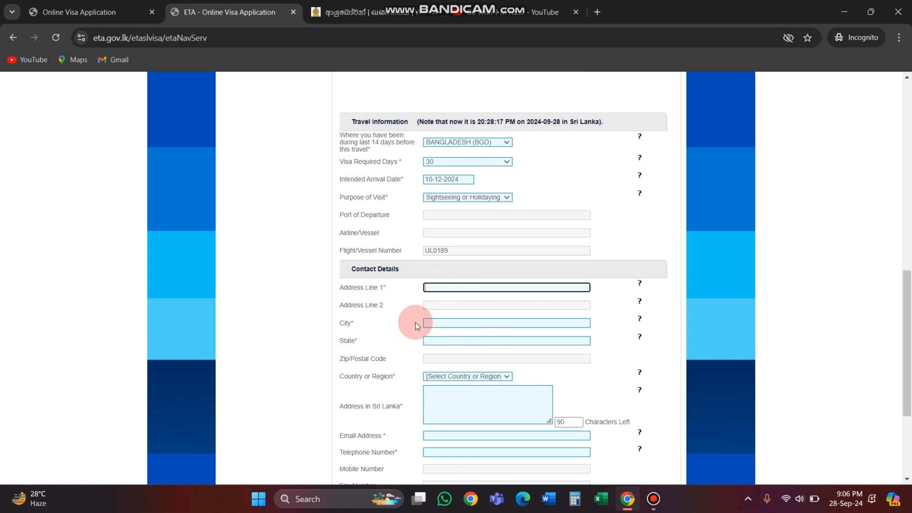
{"action": "left_click", "coordinate": [444, 322]}
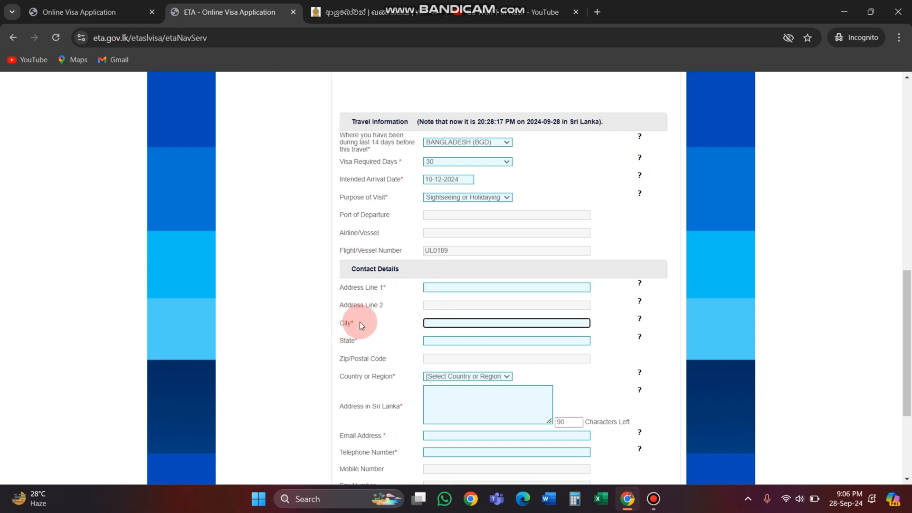
{"action": "left_click_drag", "start_coordinate": [359, 322], "coordinate": [341, 340]}
{"action": "left_click", "coordinate": [375, 321]}
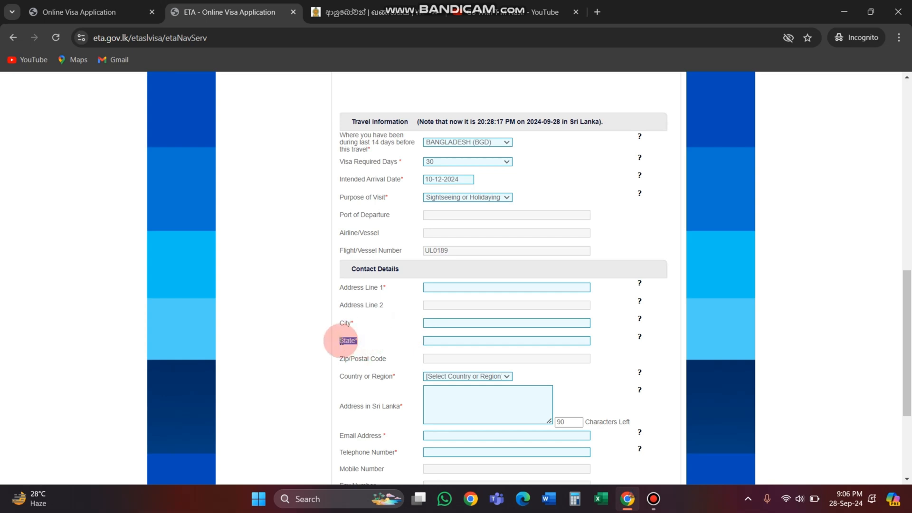
{"action": "left_click", "coordinate": [473, 339]}
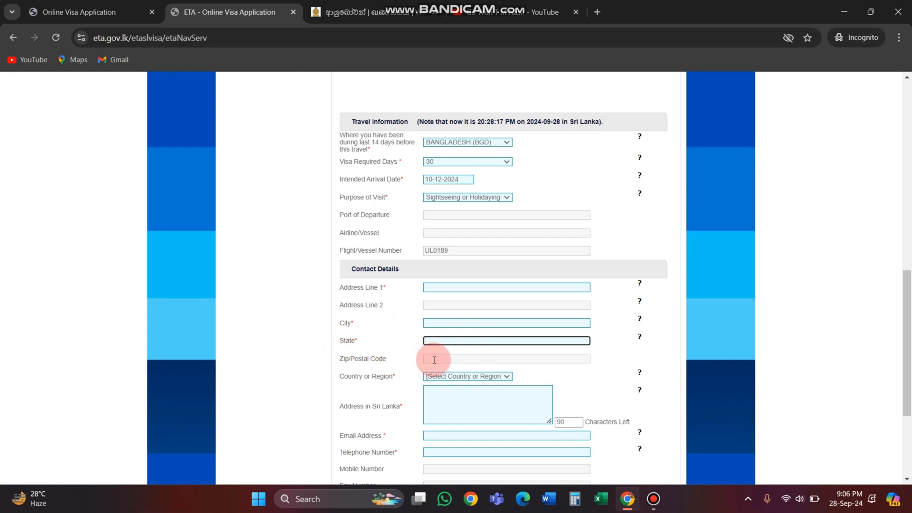
{"action": "left_click", "coordinate": [456, 359]}
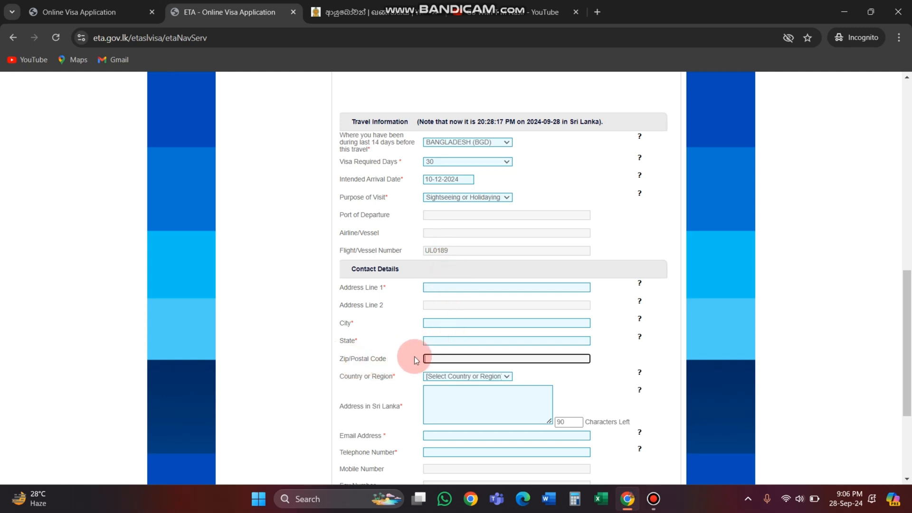
{"action": "left_click", "coordinate": [463, 369]}
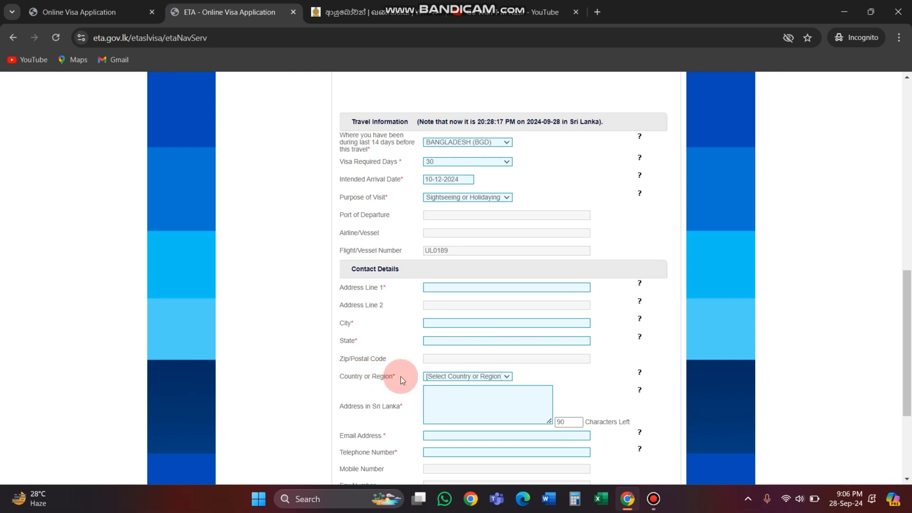
Step: Set the country or region in the contact details to BANGLADESH (BGD)
{"action": "left_click_drag", "start_coordinate": [401, 376], "coordinate": [324, 379]}
{"action": "left_click", "coordinate": [464, 375]}
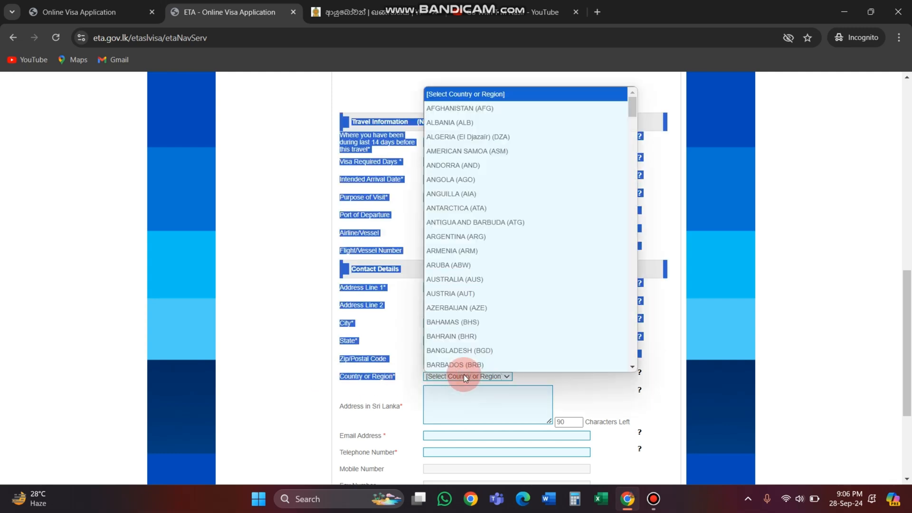
{"action": "scroll", "coordinate": [463, 374], "scroll_direction": "down", "scroll_amount": 1}
{"action": "left_click", "coordinate": [469, 322]}
{"action": "left_click", "coordinate": [561, 374]}
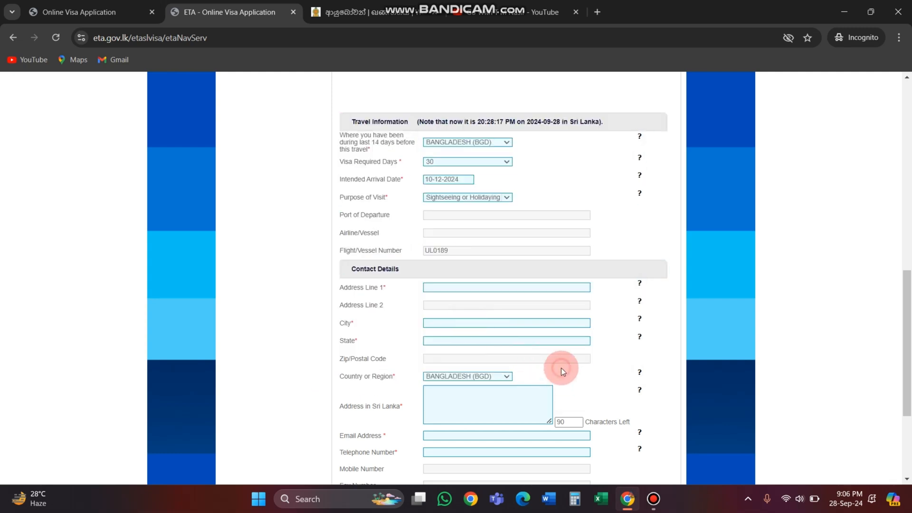
Step: Examine the Address in Sri Lanka, Email Address and Telephone Number fields in the contact details
{"action": "scroll", "coordinate": [523, 361], "scroll_direction": "down", "scroll_amount": 1}
{"action": "scroll", "coordinate": [291, 357], "scroll_direction": "down", "scroll_amount": 1}
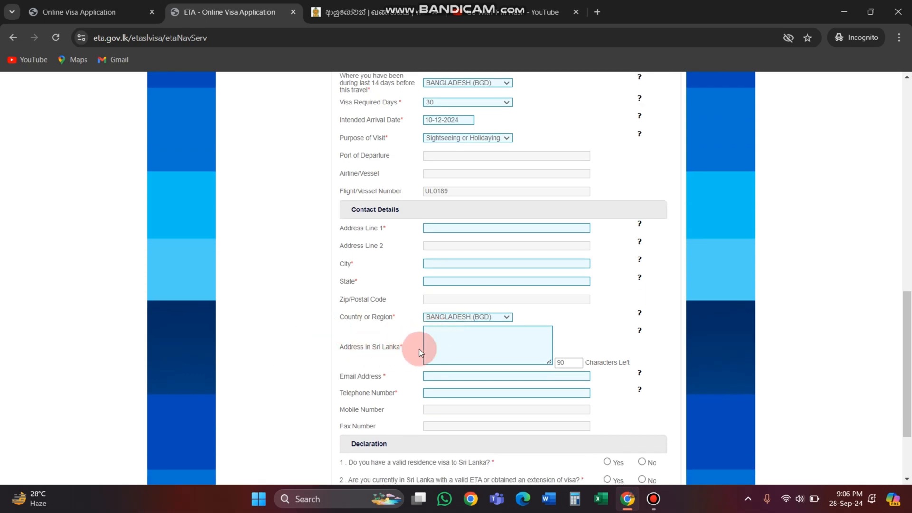
{"action": "left_click", "coordinate": [448, 345]}
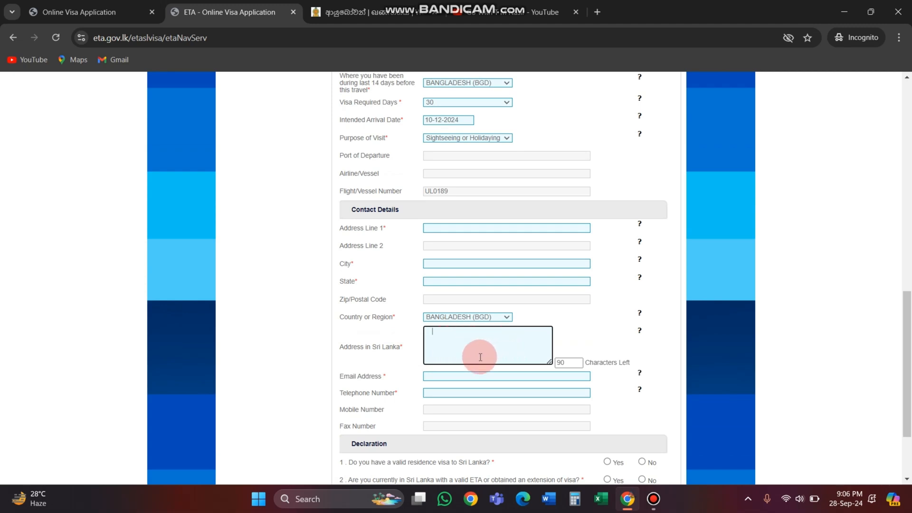
{"action": "left_click", "coordinate": [435, 375]}
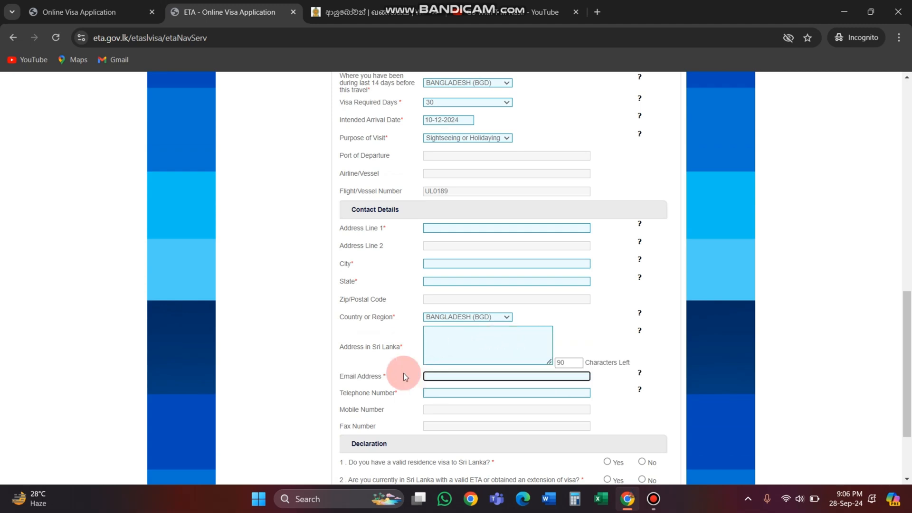
{"action": "left_click_drag", "start_coordinate": [383, 376], "coordinate": [346, 377]}
{"action": "left_click", "coordinate": [381, 373]}
{"action": "left_click", "coordinate": [403, 347]}
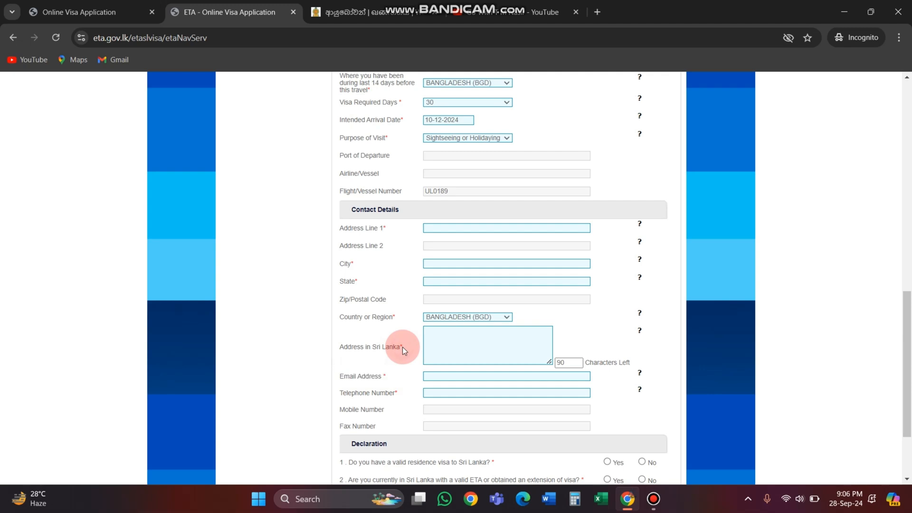
{"action": "left_click", "coordinate": [445, 375]}
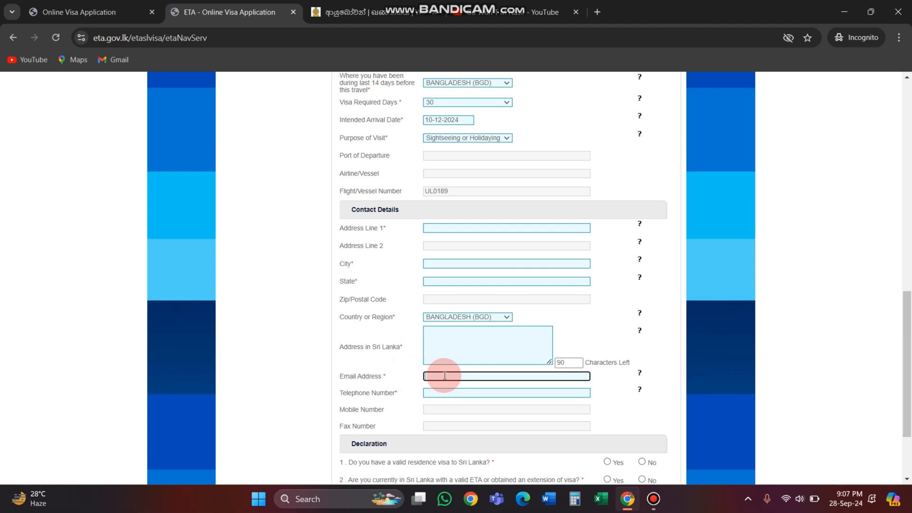
{"action": "left_click", "coordinate": [401, 394]}
{"action": "left_click", "coordinate": [451, 390]}
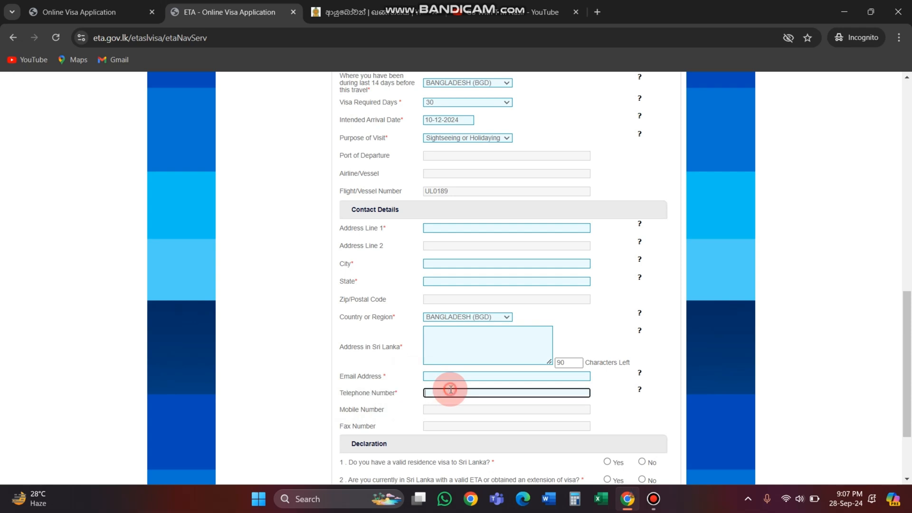
Step: Answer No to the declaration questions on a residence visa, a current valid ETA or extension, and a multiple entry visa
{"action": "scroll", "coordinate": [398, 384], "scroll_direction": "down", "scroll_amount": 1}
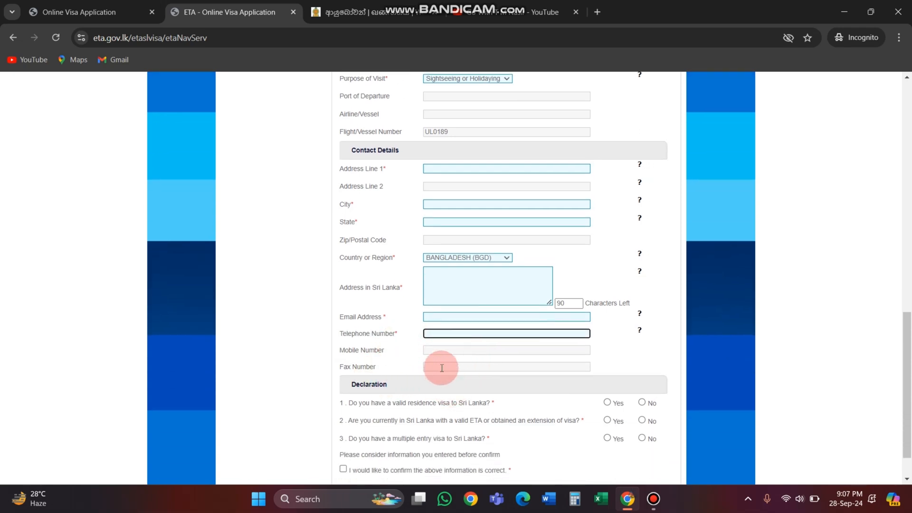
{"action": "scroll", "coordinate": [443, 367], "scroll_direction": "down", "scroll_amount": 1}
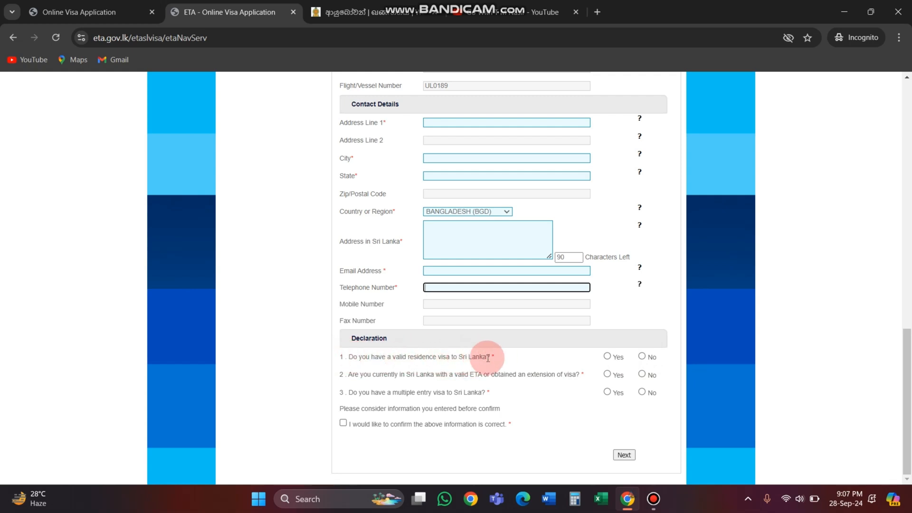
{"action": "left_click", "coordinate": [642, 356]}
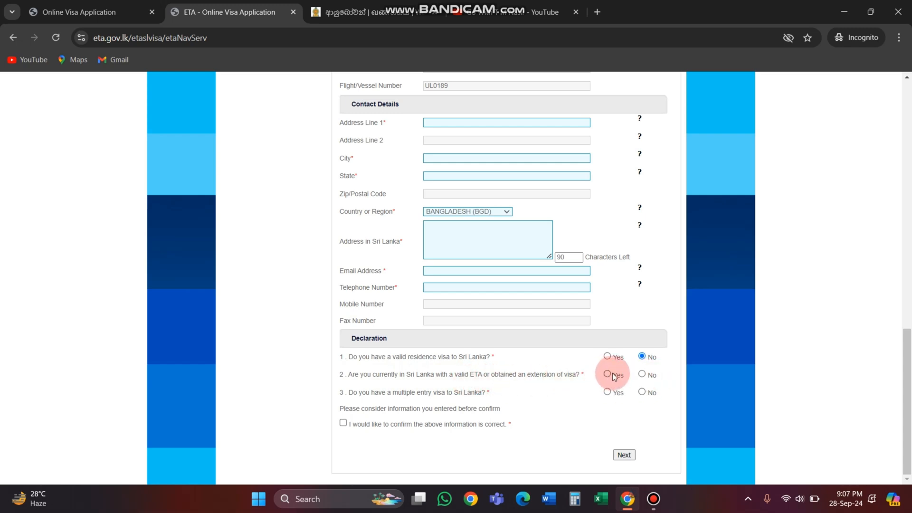
{"action": "left_click", "coordinate": [642, 375]}
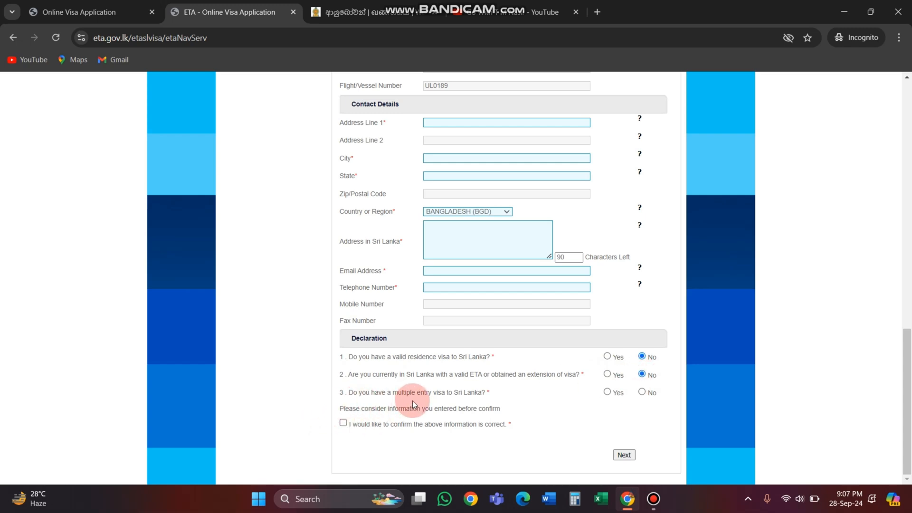
{"action": "left_click", "coordinate": [642, 392]}
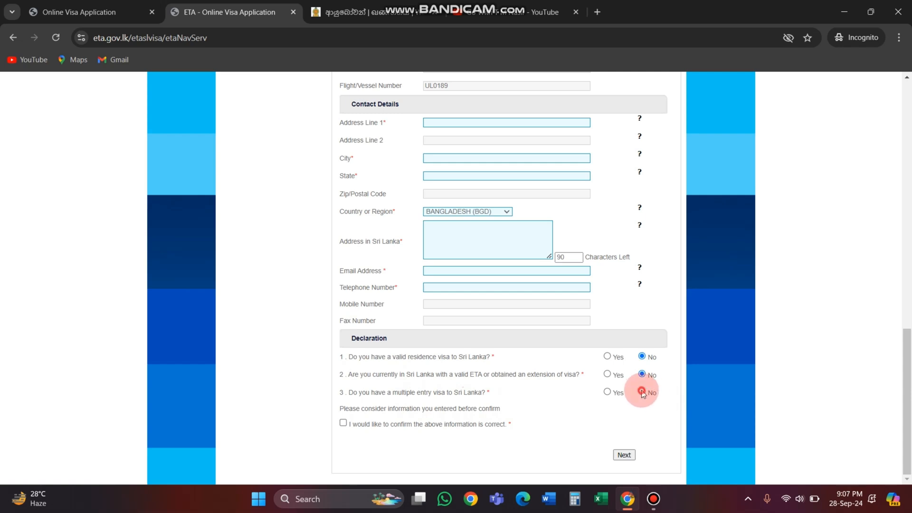
{"action": "left_click", "coordinate": [644, 355]}
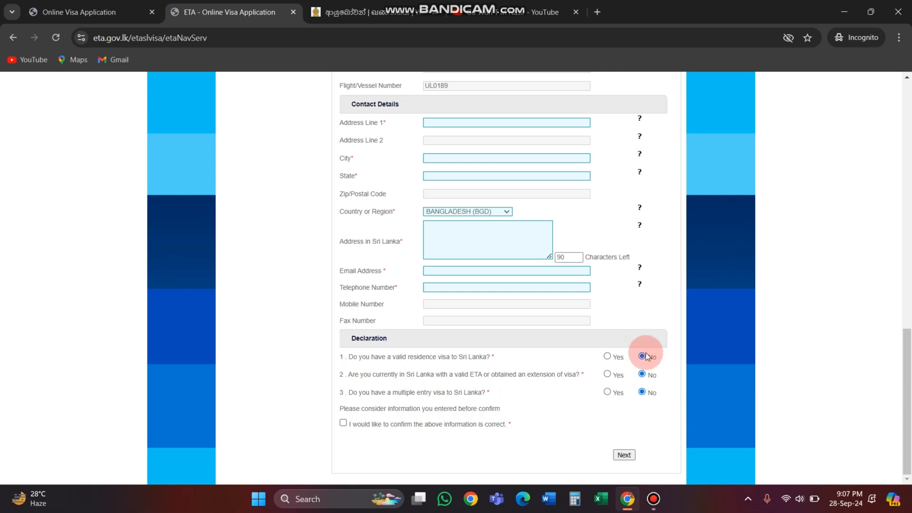
{"action": "left_click", "coordinate": [645, 392]}
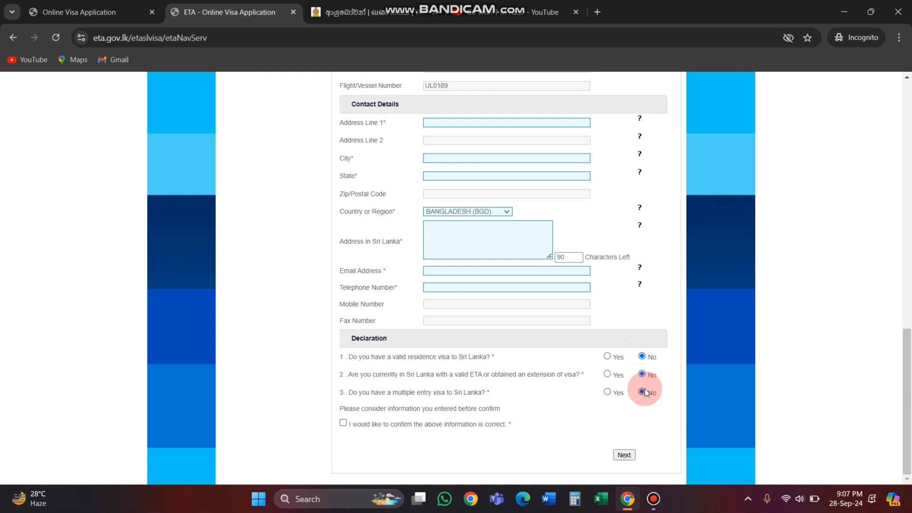
Step: Confirm that the entered information is correct and continue to review the applicant details and visa fee summary
{"action": "left_click", "coordinate": [342, 423]}
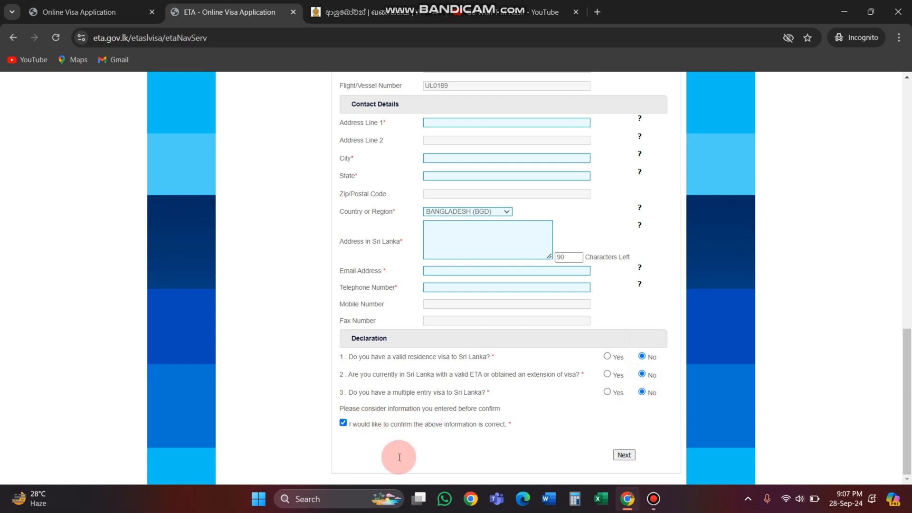
{"action": "left_click", "coordinate": [620, 456]}
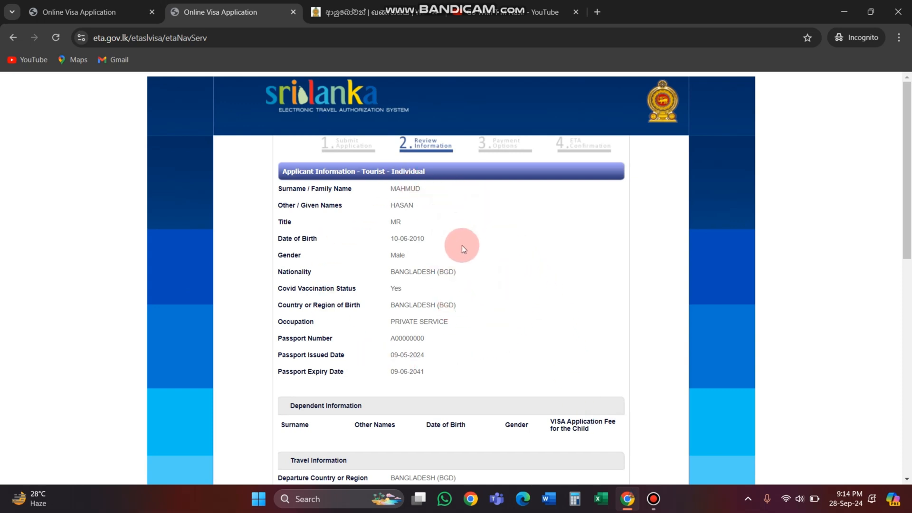
{"action": "scroll", "coordinate": [463, 248], "scroll_direction": "down", "scroll_amount": 2}
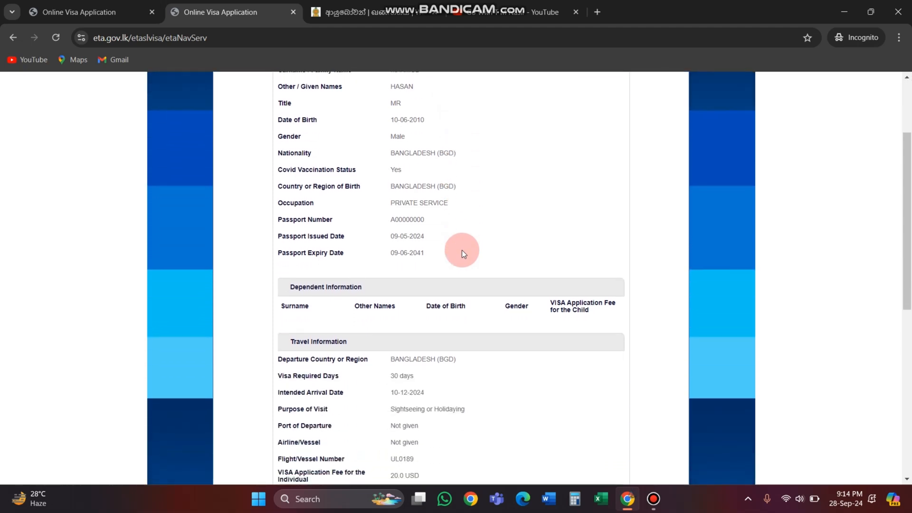
{"action": "scroll", "coordinate": [462, 250], "scroll_direction": "down", "scroll_amount": 7}
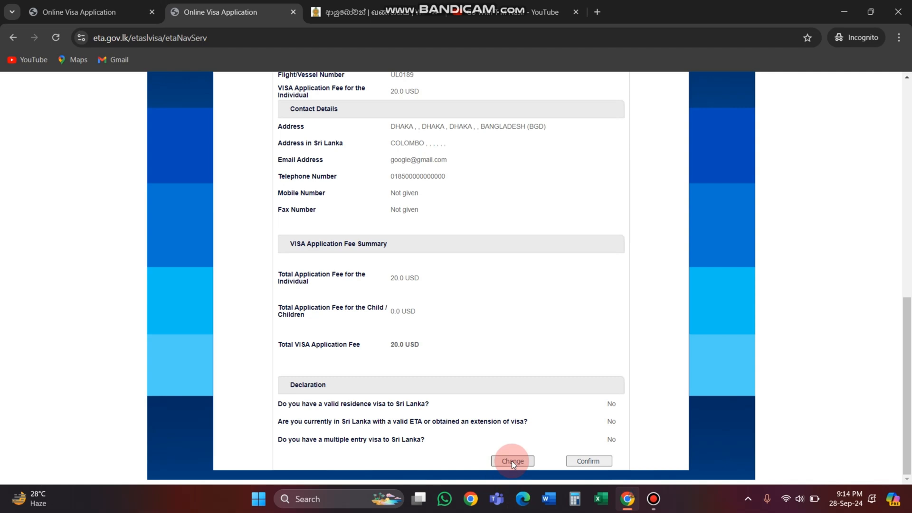
{"action": "left_click_drag", "start_coordinate": [420, 275], "coordinate": [384, 280]}
{"action": "left_click", "coordinate": [432, 281]}
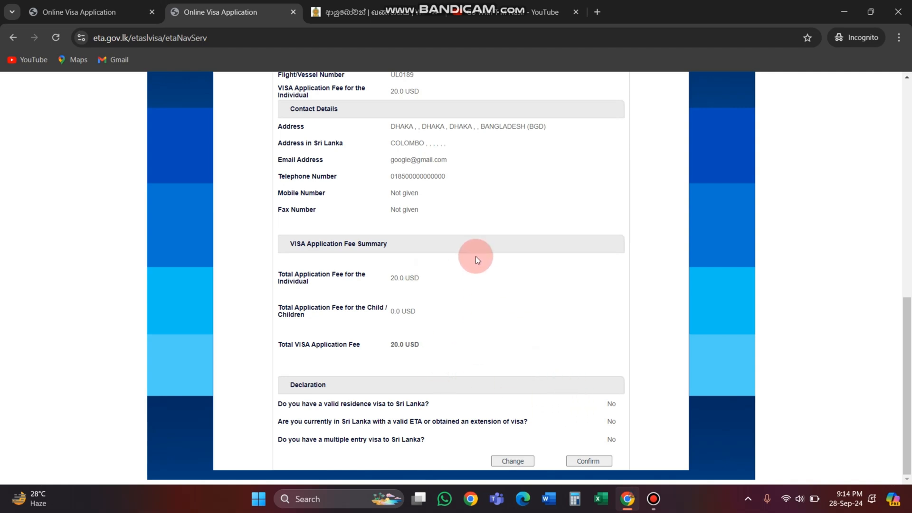
Step: Confirm the reviewed application details and accept the fraudulent transactions notice to proceed to the payment options
{"action": "left_click", "coordinate": [588, 462]}
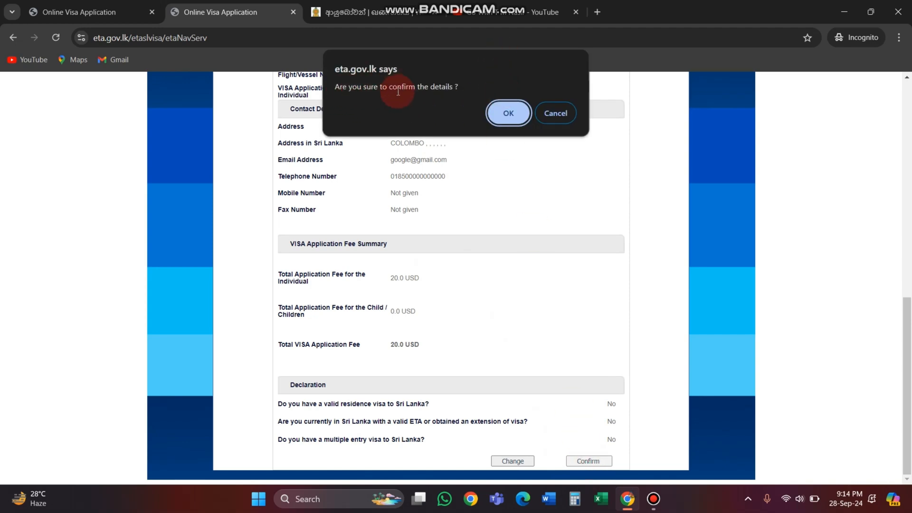
{"action": "left_click", "coordinate": [508, 114]}
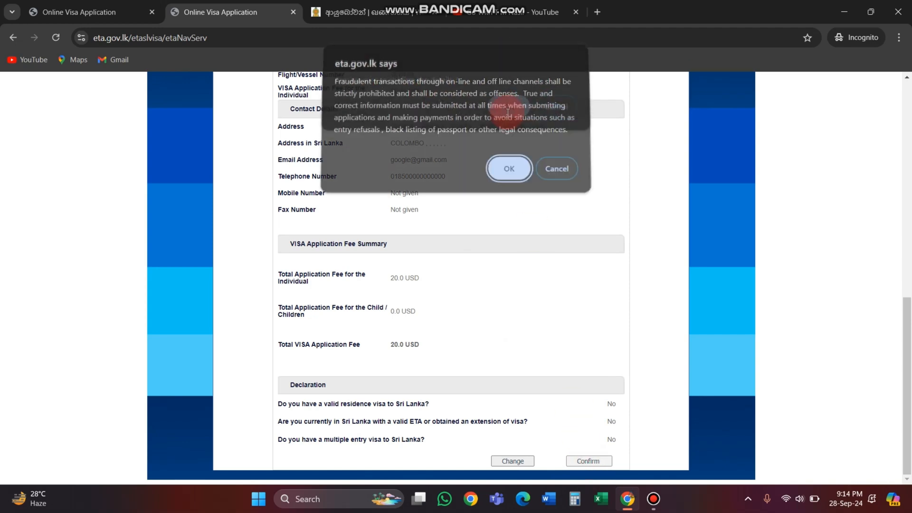
{"action": "left_click", "coordinate": [508, 171]}
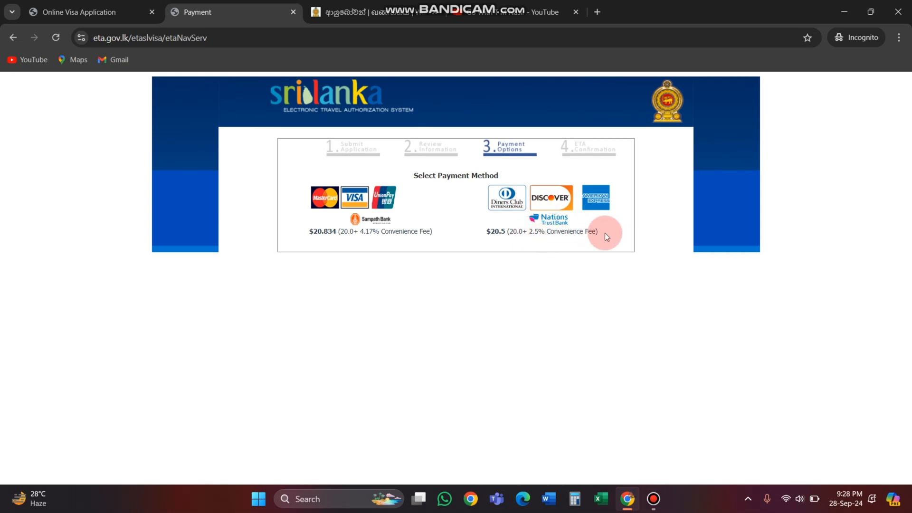
Step: Choose Visa payment through Sampath Bank and fill in the cardholder's name on the card payment form
{"action": "left_click", "coordinate": [362, 203]}
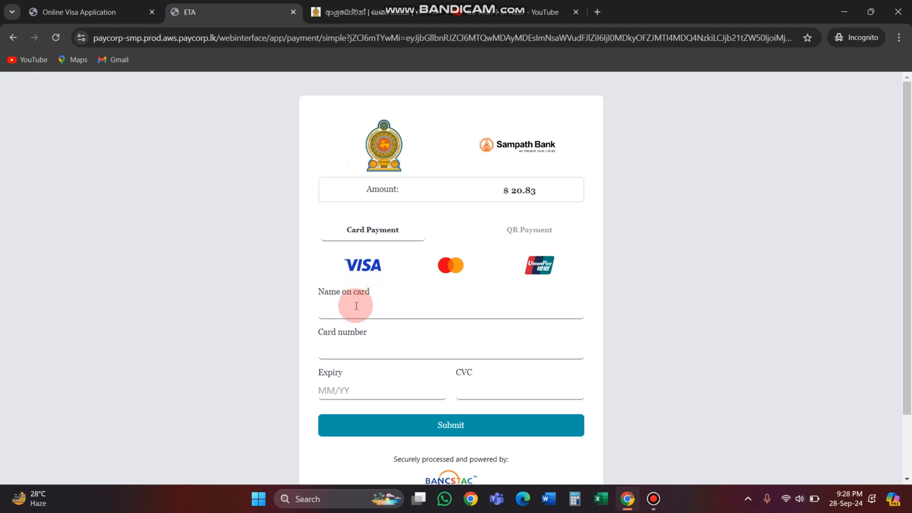
{"action": "left_click", "coordinate": [337, 307]}
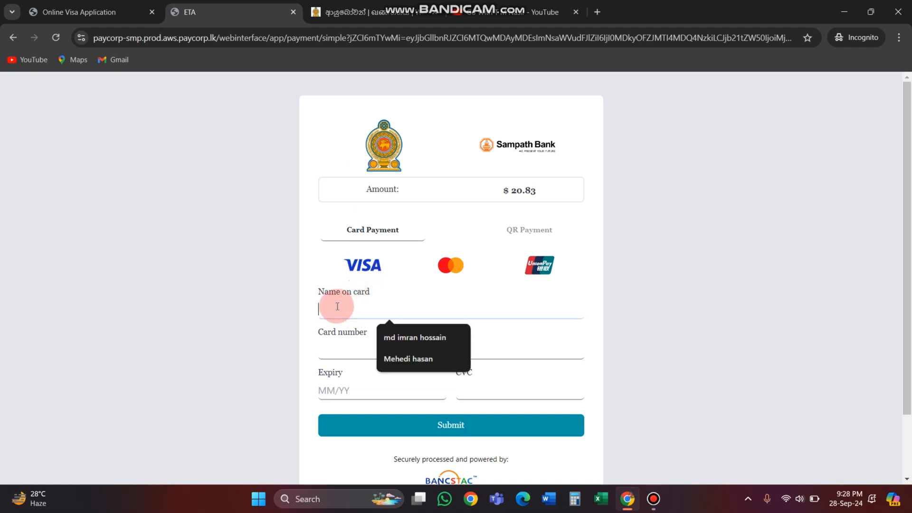
{"action": "left_click", "coordinate": [386, 359]}
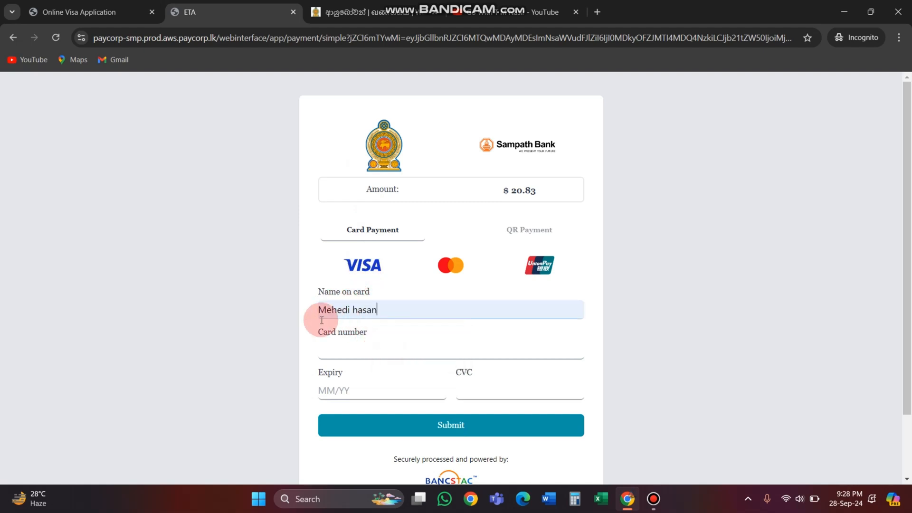
Step: Enter the card number, expiry date and CVC on the card payment form
{"action": "left_click", "coordinate": [343, 348]}
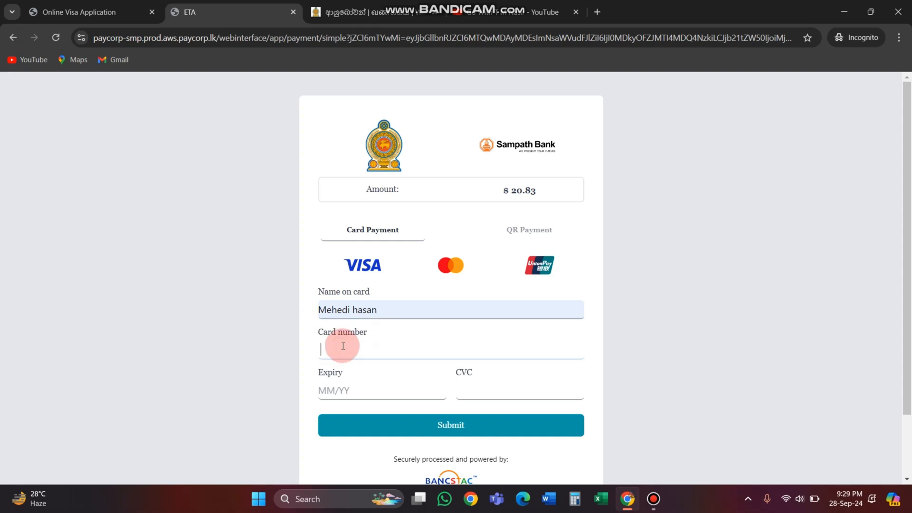
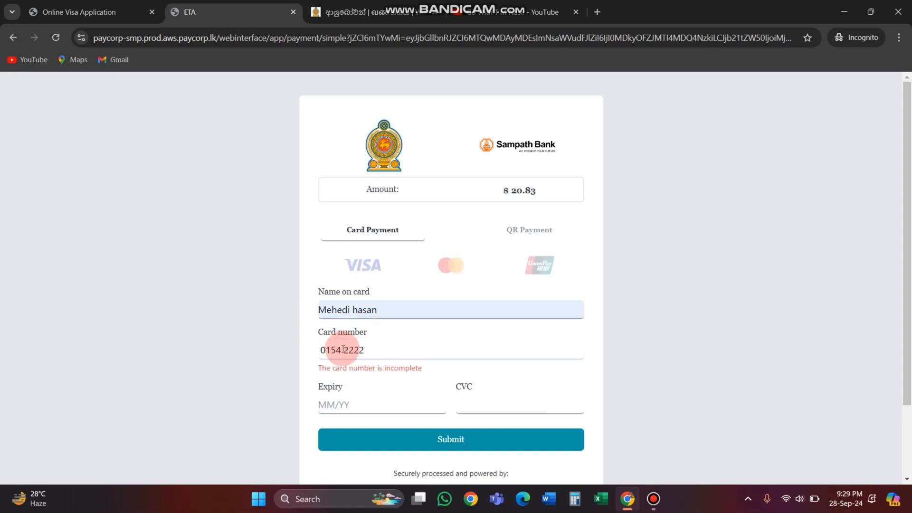
{"action": "left_click", "coordinate": [335, 404]}
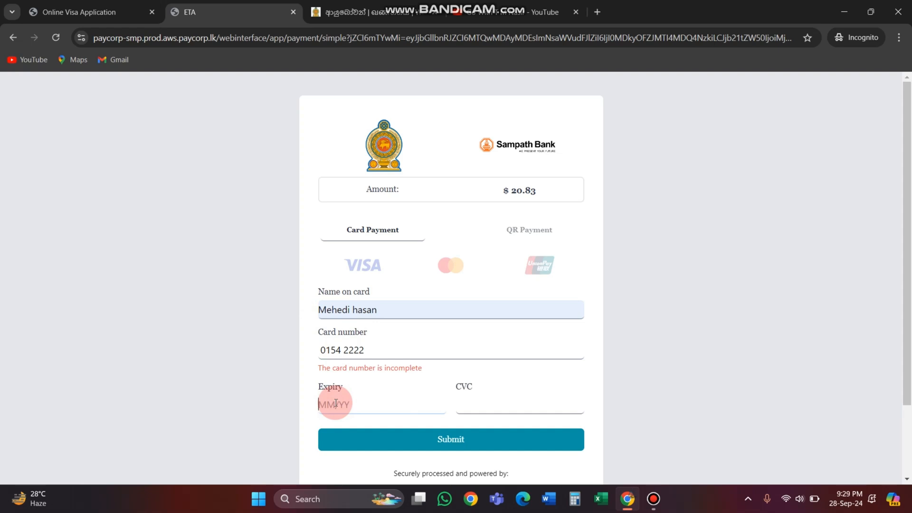
{"action": "type", "text": "04/28"}
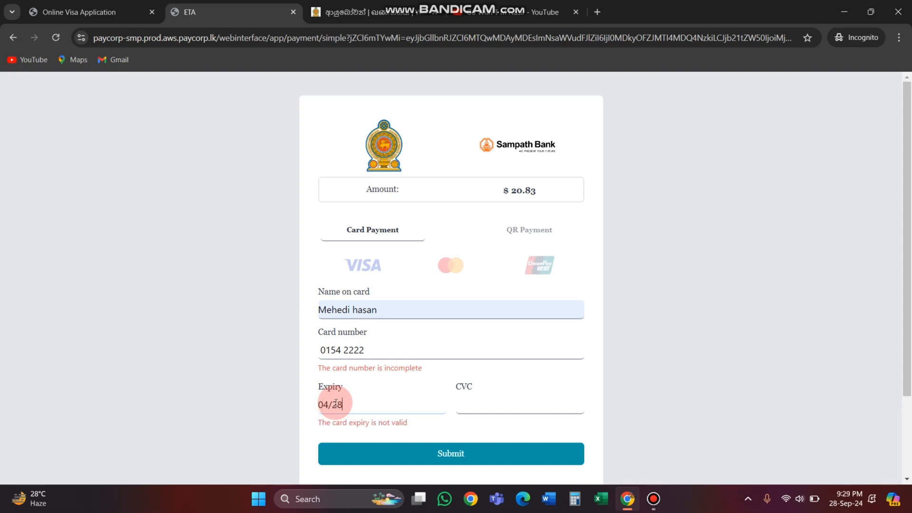
{"action": "left_click", "coordinate": [490, 405]}
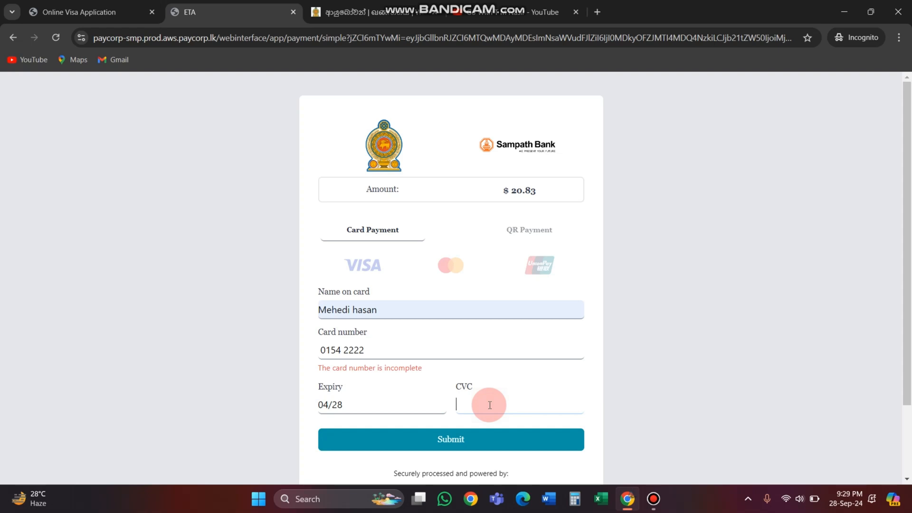
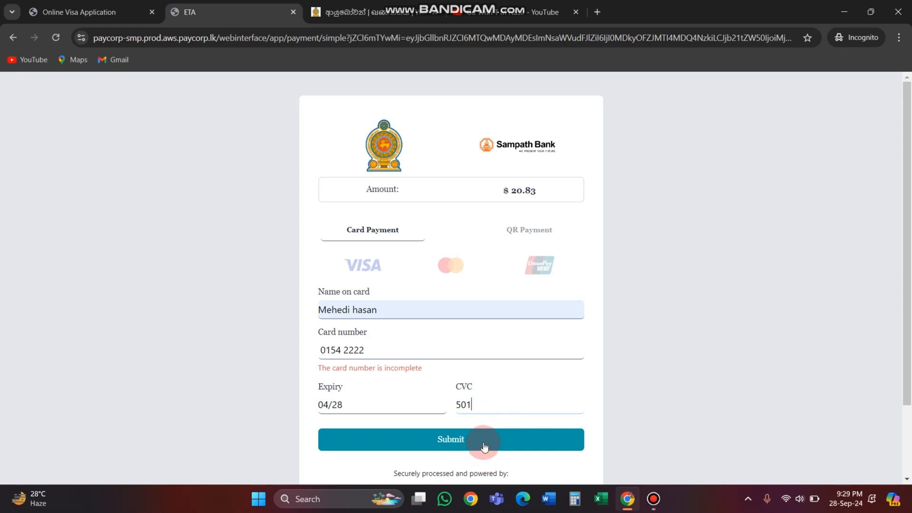
{"action": "left_click", "coordinate": [673, 384]}
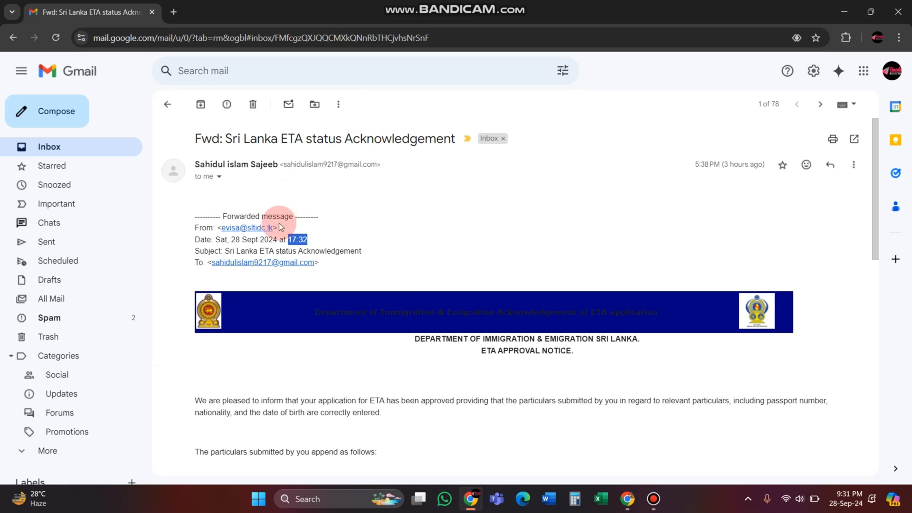
Step: Examine the date, approval notice and applicant particulars in the forwarded Sri Lanka ETA status Acknowledgement email
{"action": "left_click_drag", "start_coordinate": [231, 239], "coordinate": [275, 241]}
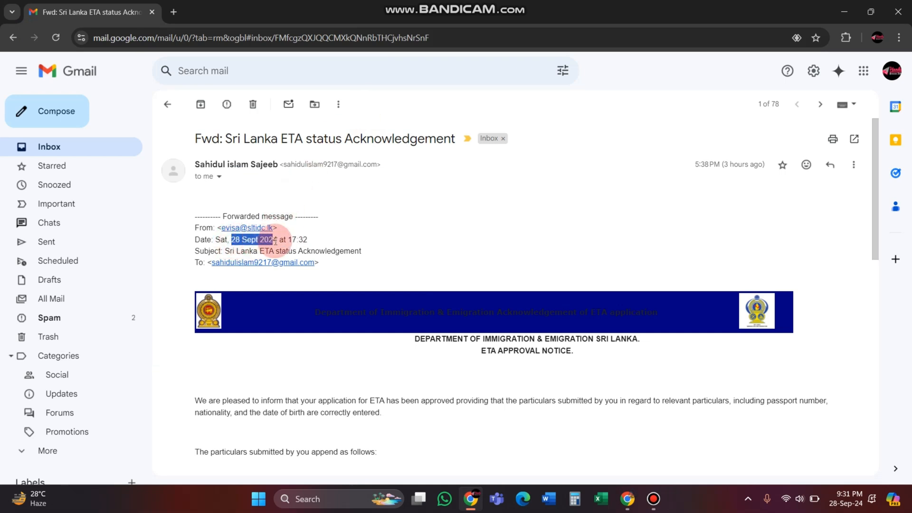
{"action": "left_click", "coordinate": [315, 237]}
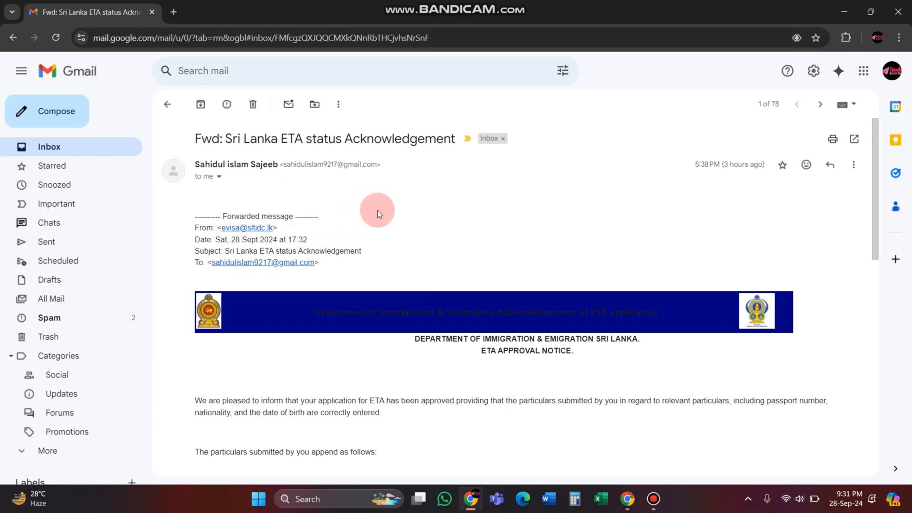
{"action": "scroll", "coordinate": [386, 229], "scroll_direction": "down", "scroll_amount": 2}
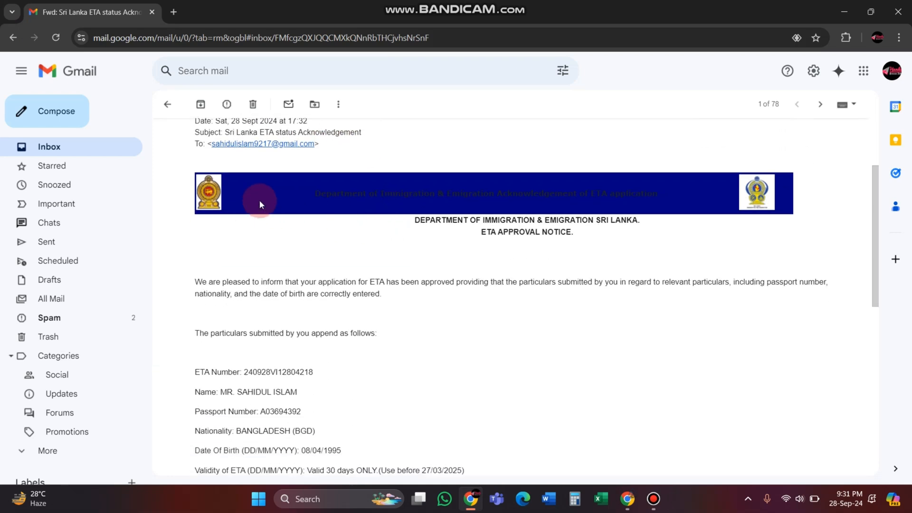
{"action": "scroll", "coordinate": [466, 252], "scroll_direction": "down", "scroll_amount": 3}
{"action": "scroll", "coordinate": [461, 251], "scroll_direction": "up", "scroll_amount": 6}
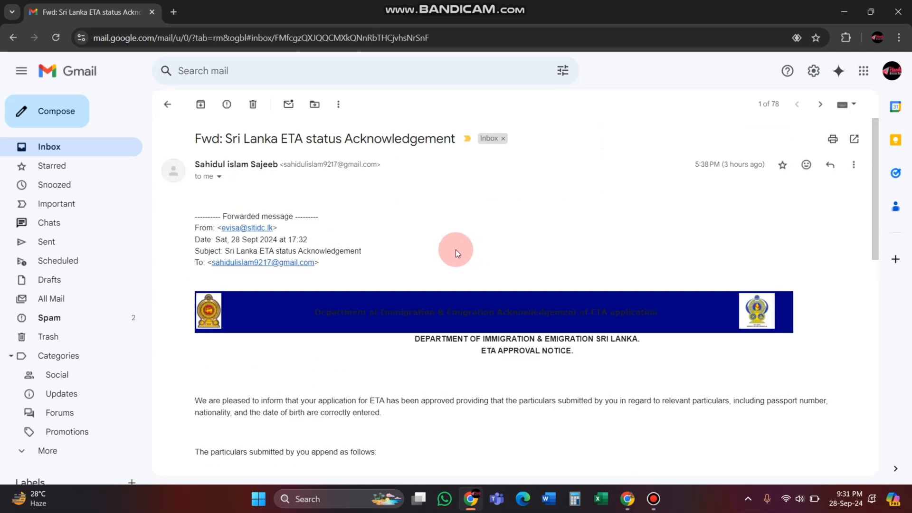
{"action": "scroll", "coordinate": [427, 251], "scroll_direction": "down", "scroll_amount": 1}
{"action": "scroll", "coordinate": [400, 251], "scroll_direction": "down", "scroll_amount": 1}
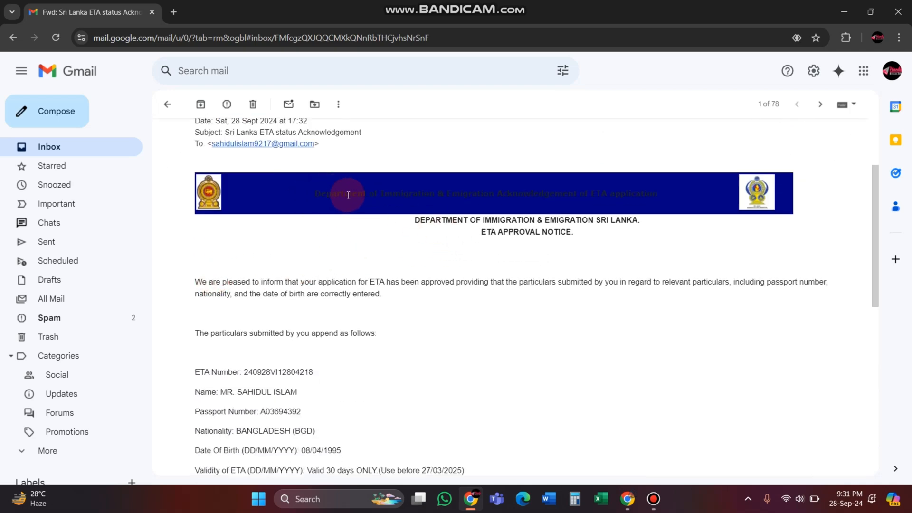
{"action": "scroll", "coordinate": [580, 248], "scroll_direction": "down", "scroll_amount": 2}
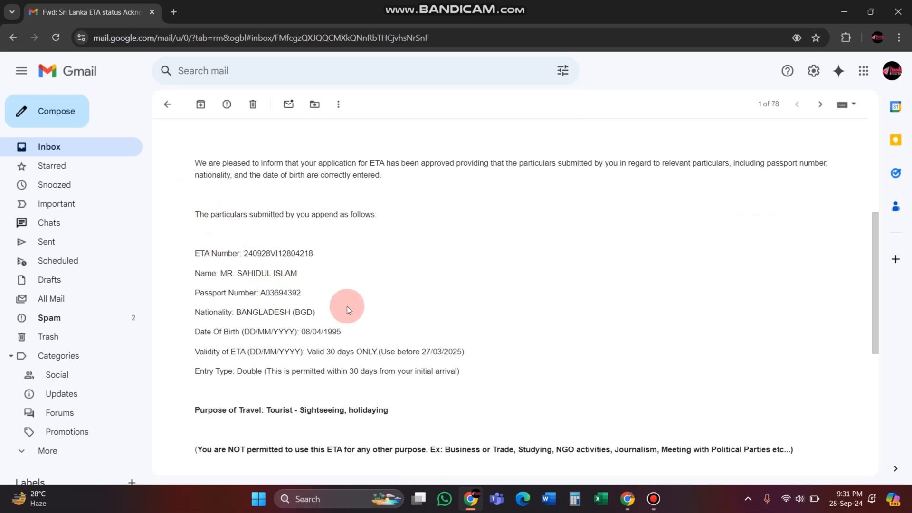
{"action": "scroll", "coordinate": [354, 313], "scroll_direction": "down", "scroll_amount": 1}
{"action": "scroll", "coordinate": [361, 319], "scroll_direction": "down", "scroll_amount": 2}
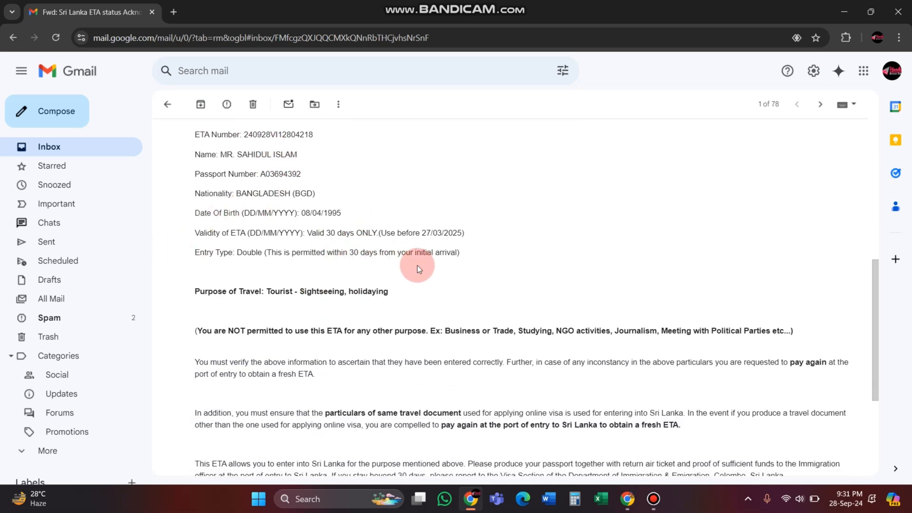
Step: Highlight the purpose of travel and the number of days permitted under the entry type in the ETA approval email
{"action": "scroll", "coordinate": [417, 269], "scroll_direction": "down", "scroll_amount": 1}
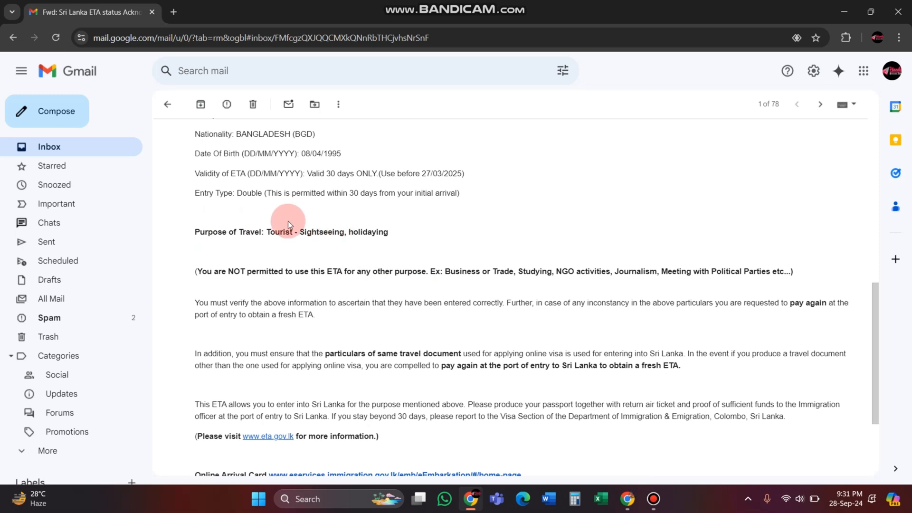
{"action": "left_click_drag", "start_coordinate": [388, 232], "coordinate": [279, 233]}
{"action": "left_click", "coordinate": [349, 195]}
{"action": "left_click_drag", "start_coordinate": [349, 194], "coordinate": [361, 191]}
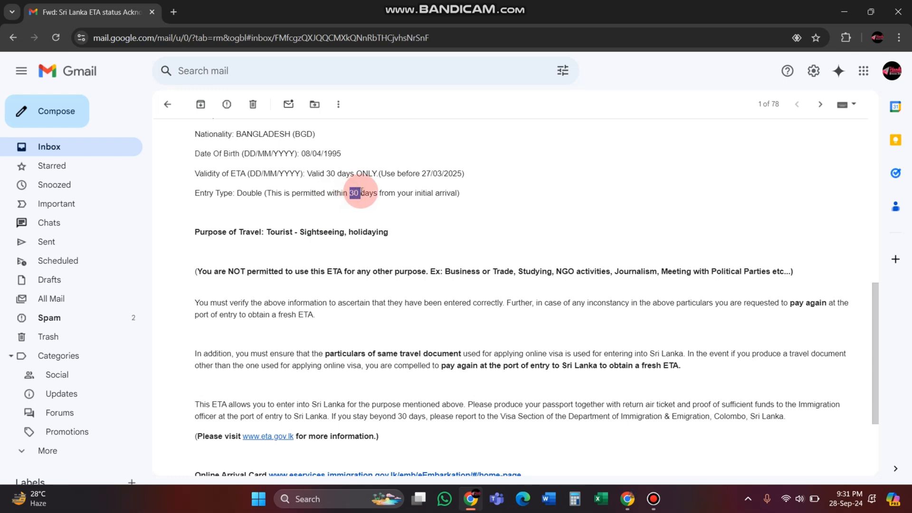
{"action": "left_click", "coordinate": [373, 195]}
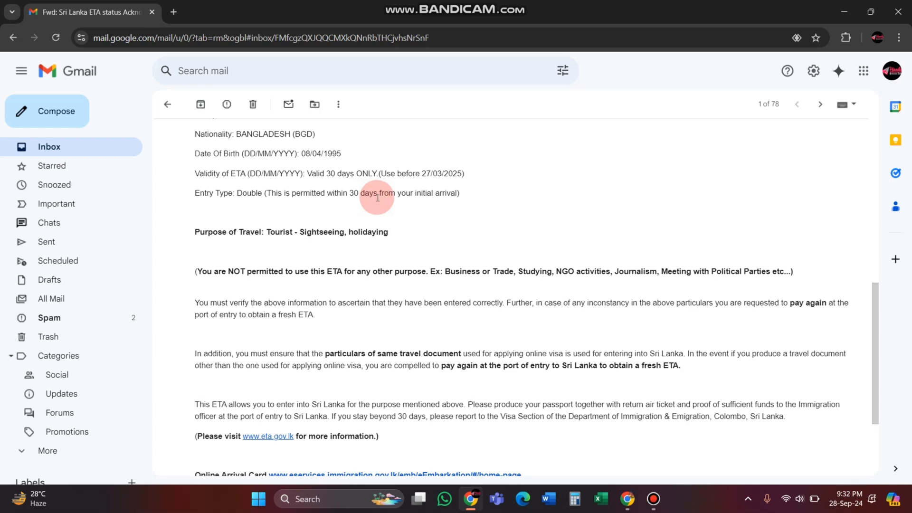
Step: Read the ETA usage conditions and the arrival card information, and look over the whole approval email again
{"action": "scroll", "coordinate": [385, 200], "scroll_direction": "down", "scroll_amount": 4}
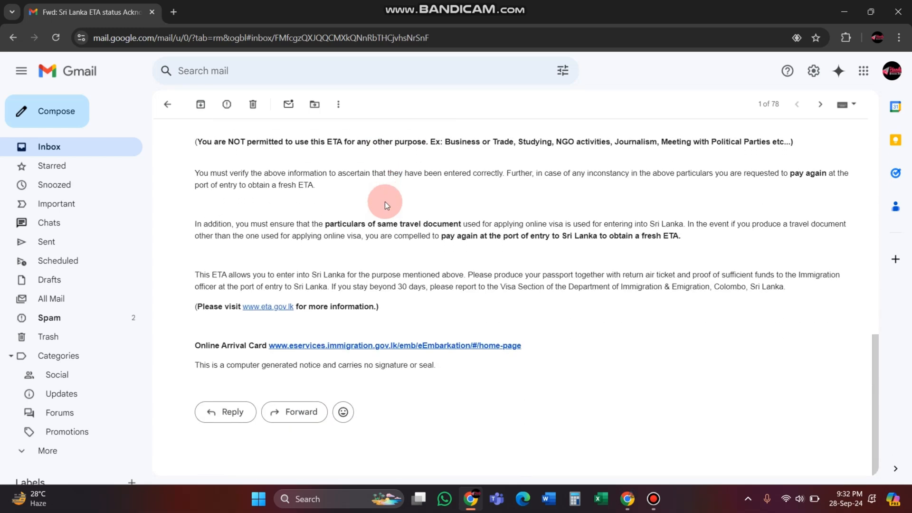
{"action": "scroll", "coordinate": [523, 354], "scroll_direction": "up", "scroll_amount": 9}
{"action": "scroll", "coordinate": [399, 246], "scroll_direction": "up", "scroll_amount": 4}
{"action": "scroll", "coordinate": [417, 232], "scroll_direction": "down", "scroll_amount": 7}
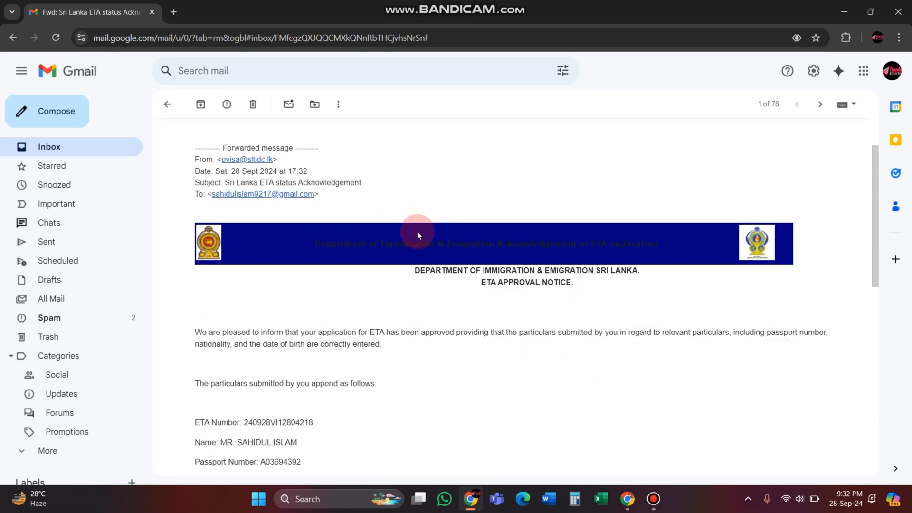
{"action": "scroll", "coordinate": [417, 232], "scroll_direction": "up", "scroll_amount": 8}
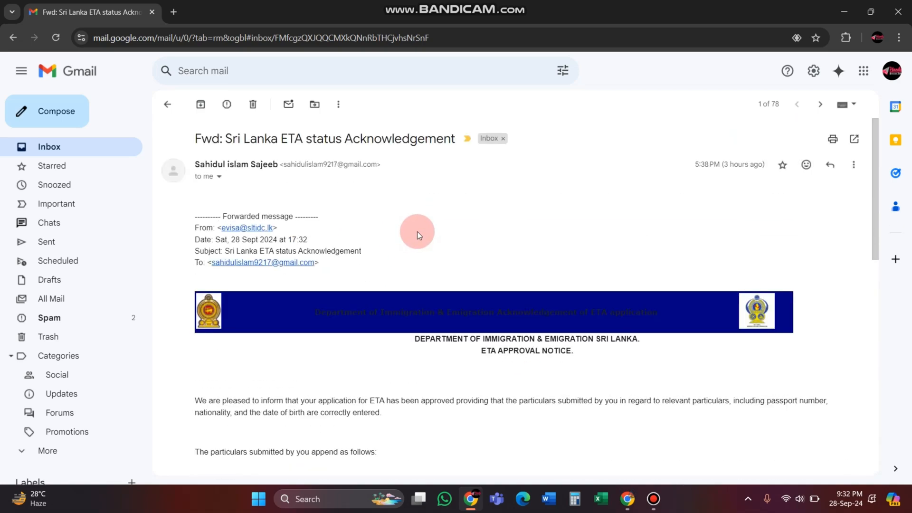
{"action": "scroll", "coordinate": [417, 231], "scroll_direction": "down", "scroll_amount": 11}
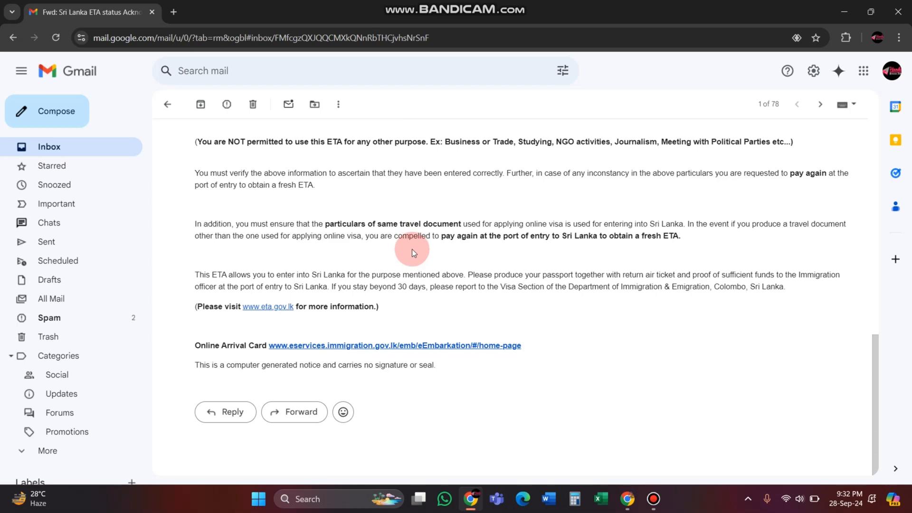
{"action": "scroll", "coordinate": [412, 249], "scroll_direction": "up", "scroll_amount": 11}
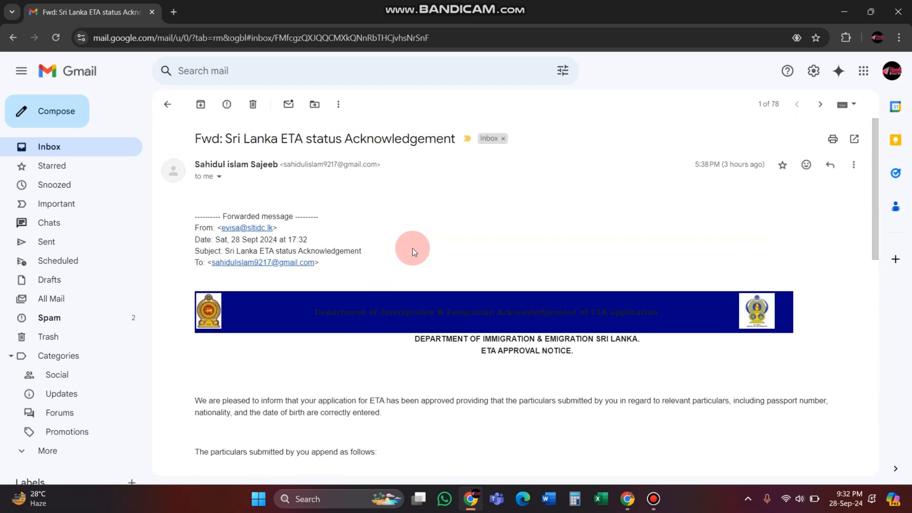
{"action": "scroll", "coordinate": [413, 248], "scroll_direction": "down", "scroll_amount": 5}
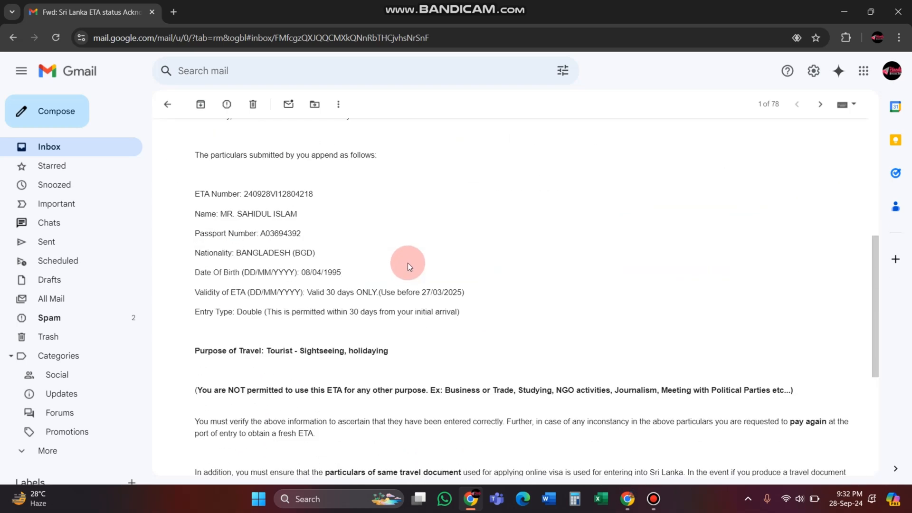
Step: Switch to the incognito Chrome window with the Department of Immigration and Emigration website
{"action": "left_click", "coordinate": [627, 499]}
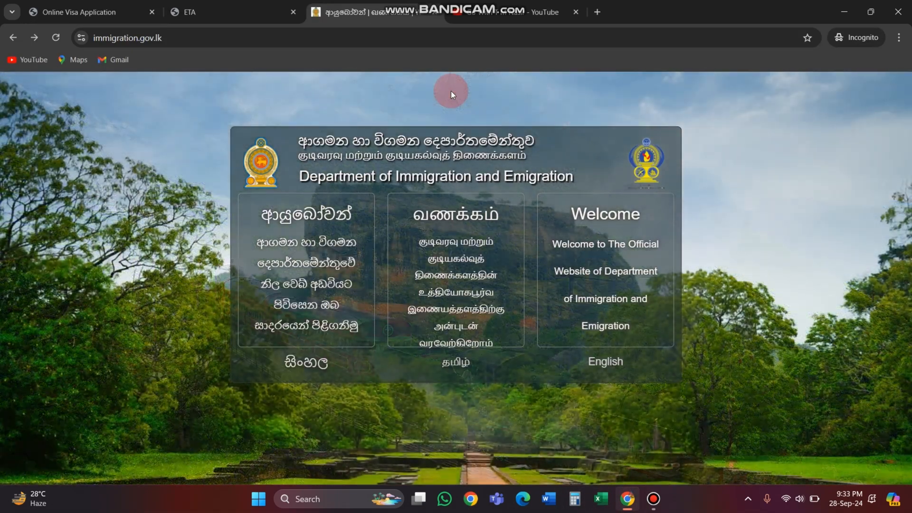